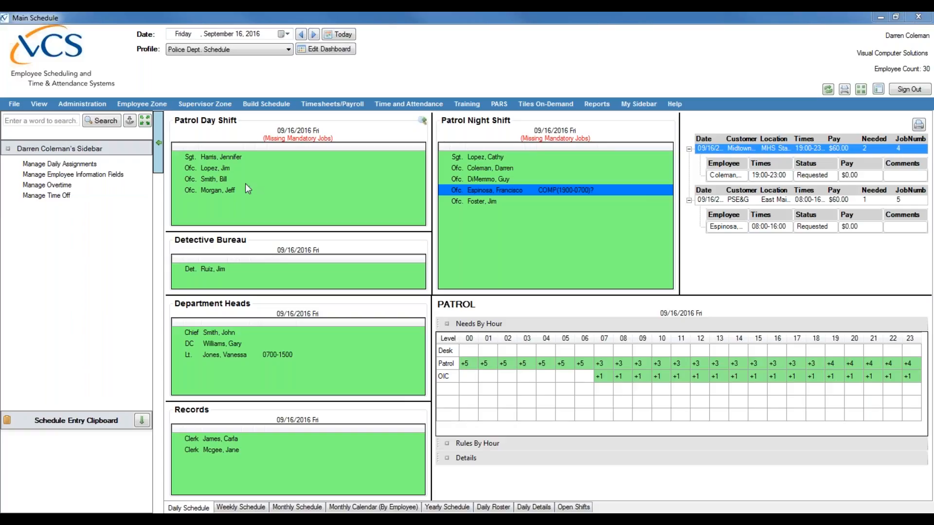
# Step: Open the Add Employees to Existing Rotations tool and maximize its window
pyautogui.click(267, 106)
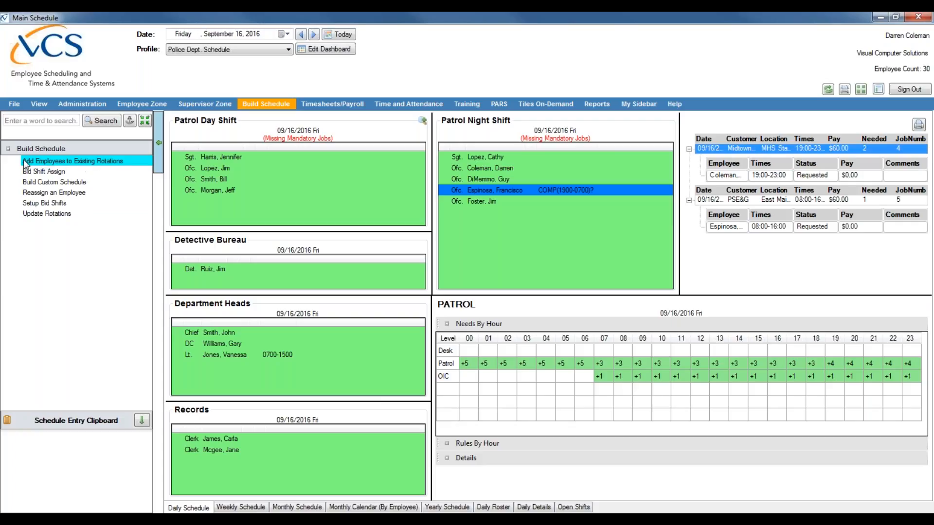
pyautogui.click(88, 166)
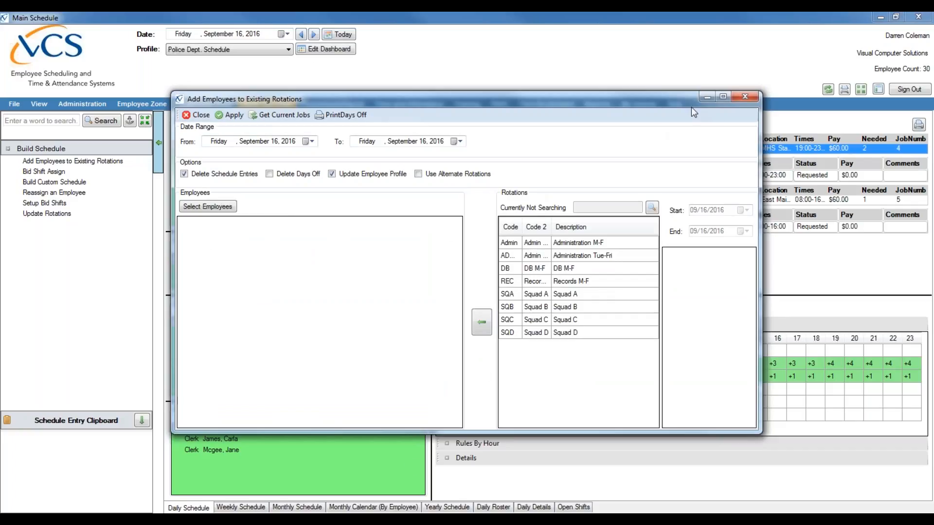
pyautogui.click(718, 95)
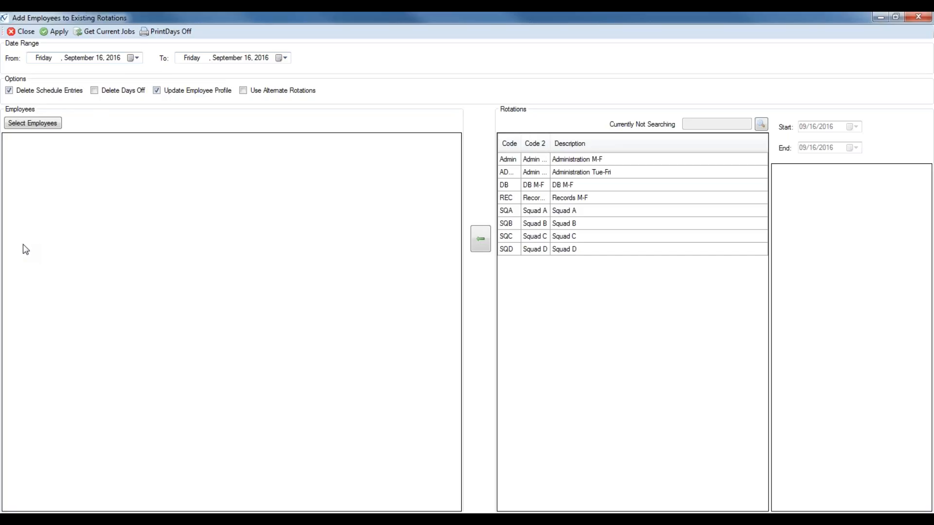
# Step: Load the first Squad B officer from the employee lookup into the rotation assignment list
pyautogui.click(30, 125)
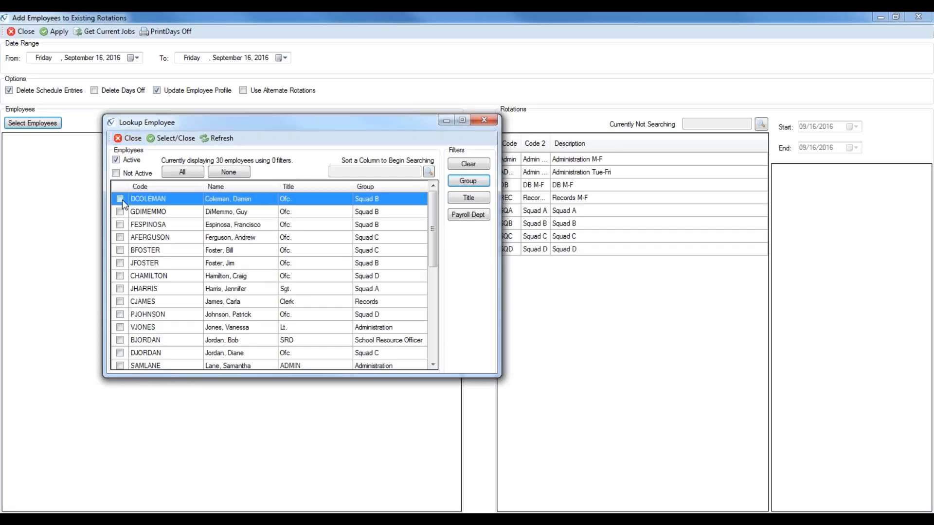
pyautogui.click(187, 140)
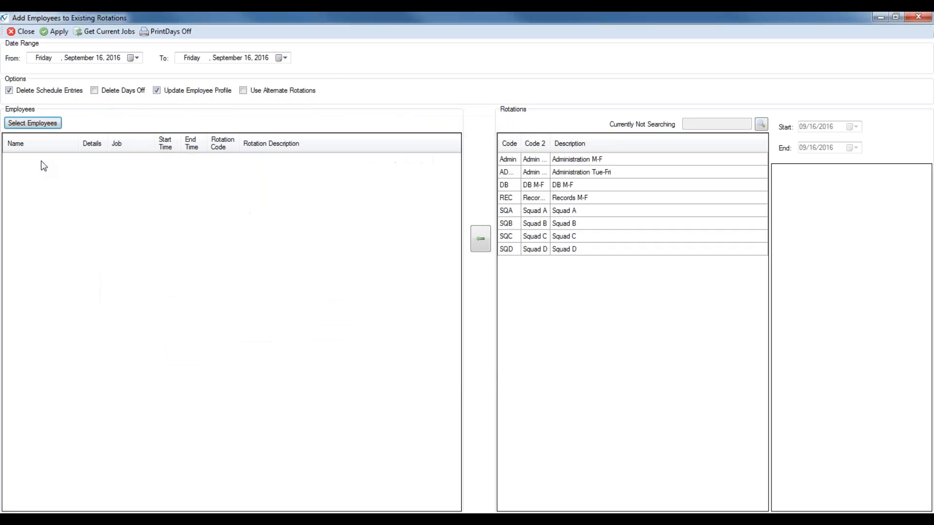
pyautogui.click(56, 125)
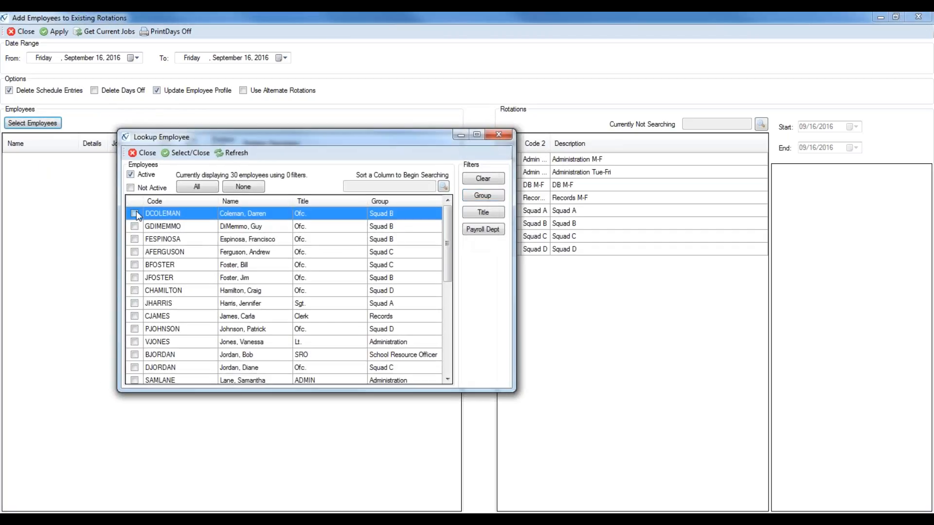
pyautogui.click(189, 151)
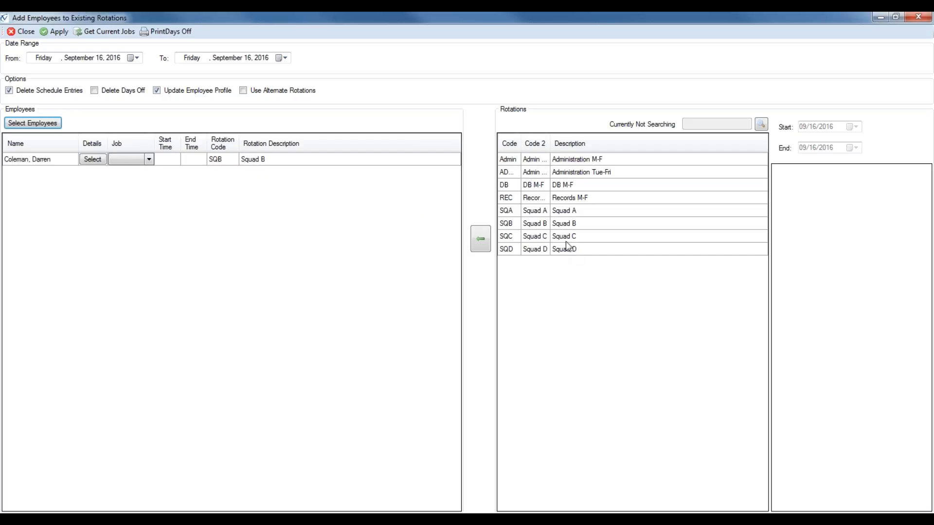
# Step: Review the date ranges and on/off shift patterns of the Administration M-F, Administration Tue-Fri, Squad B and Squad A rotations
pyautogui.click(586, 161)
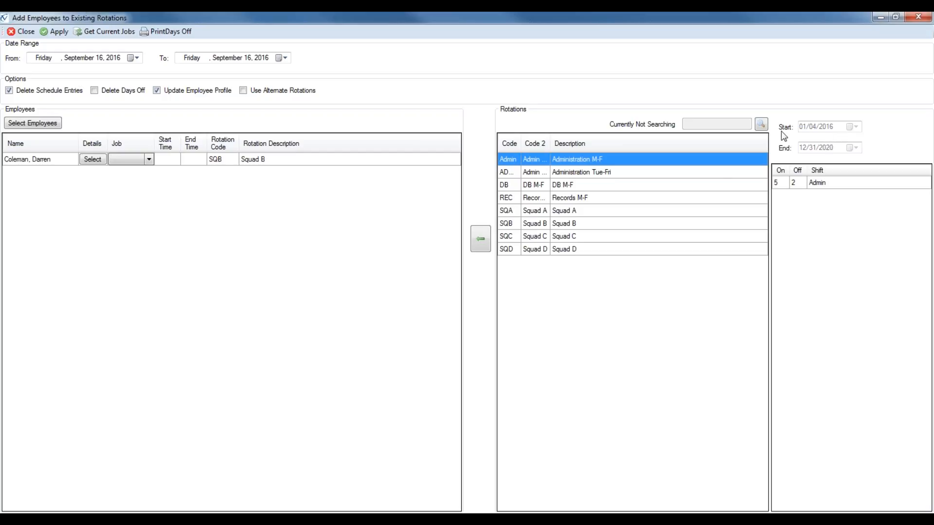
pyautogui.click(642, 171)
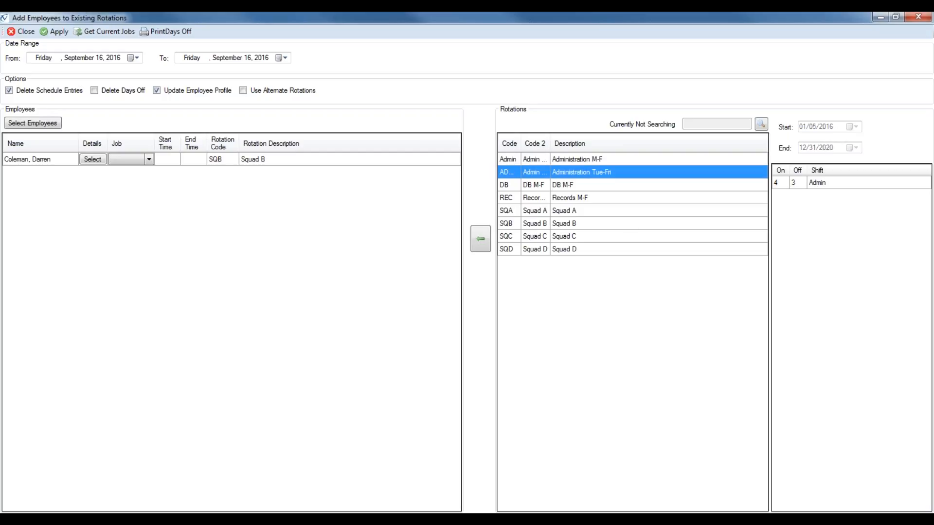
pyautogui.click(624, 223)
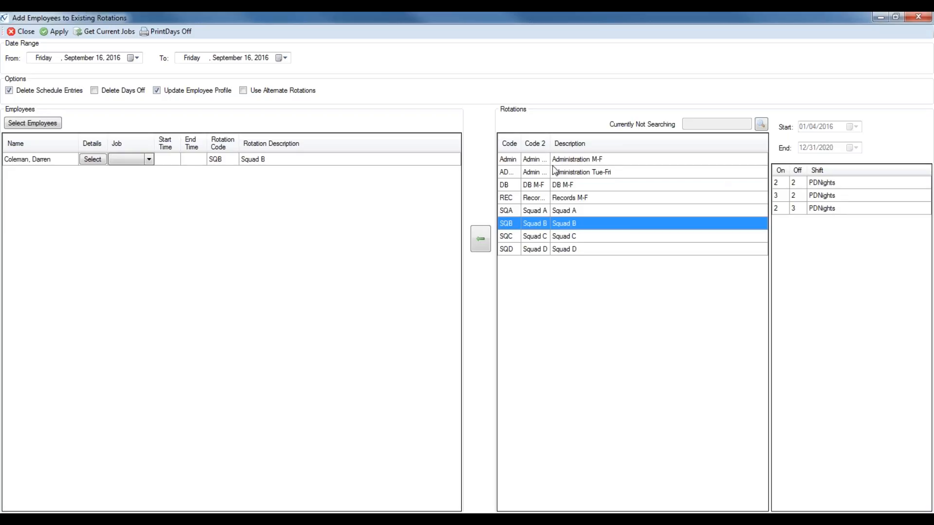
pyautogui.click(566, 176)
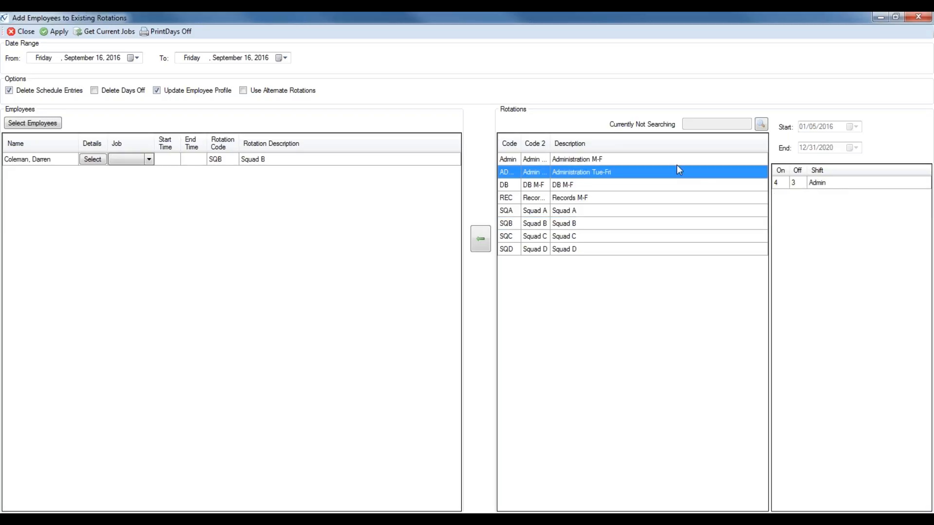
pyautogui.click(550, 160)
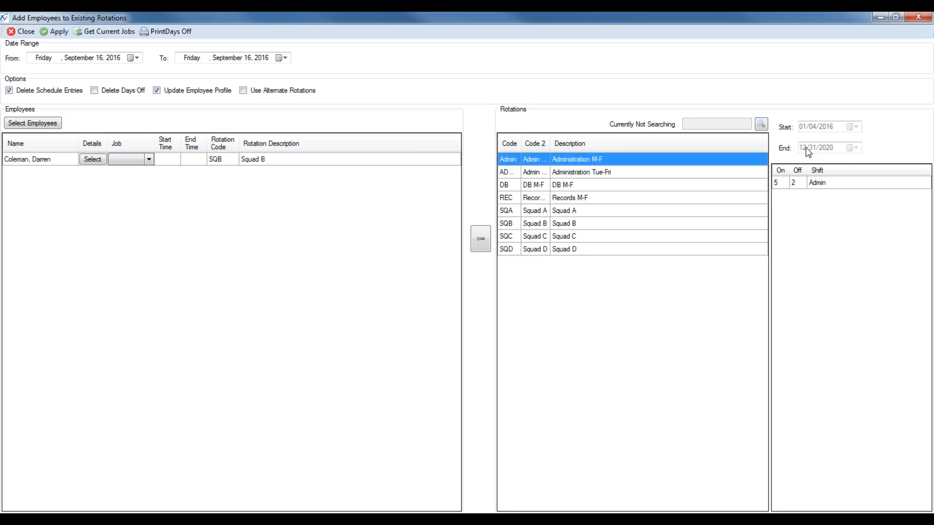
pyautogui.click(587, 225)
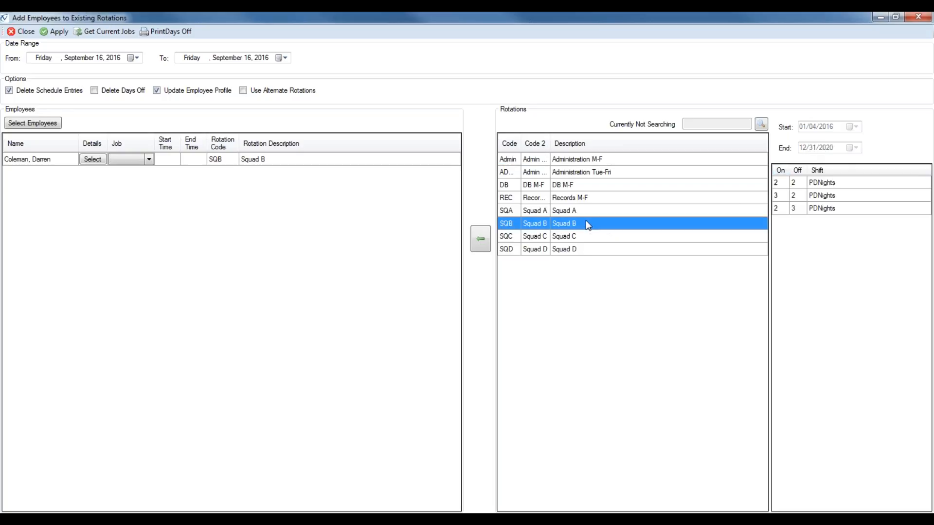
pyautogui.click(590, 208)
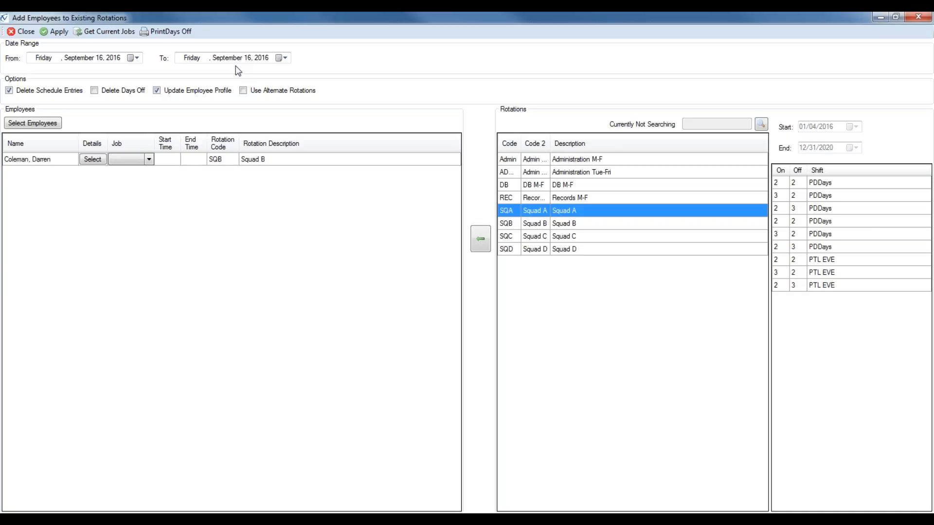
pyautogui.click(133, 57)
pyautogui.click(90, 75)
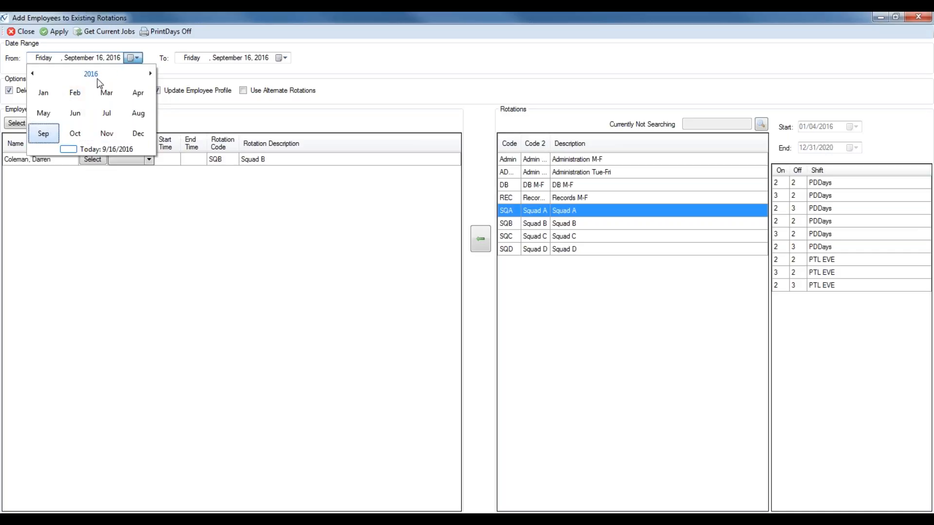
pyautogui.click(223, 76)
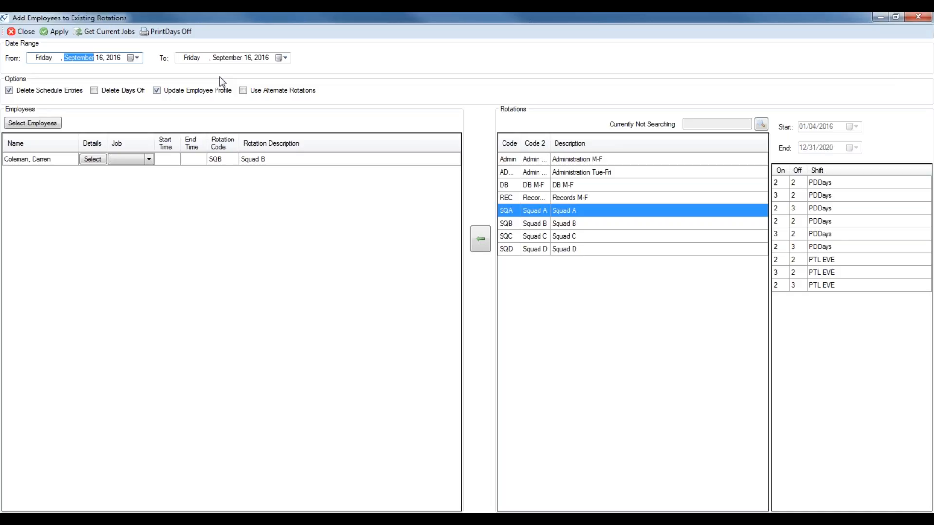
# Step: Set the rotation assignment's date range from January 1, 2016 to March 31, 2016
pyautogui.click(132, 58)
pyautogui.click(110, 74)
pyautogui.click(42, 92)
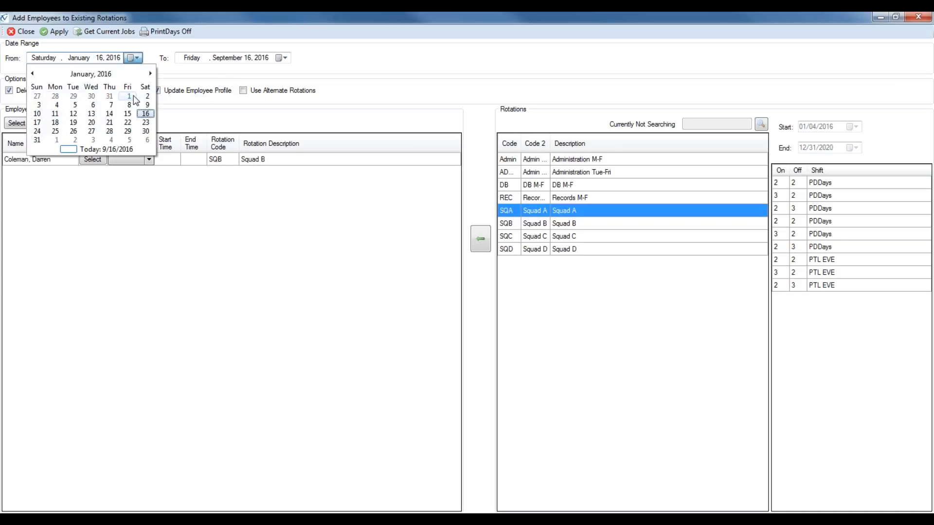
pyautogui.click(129, 97)
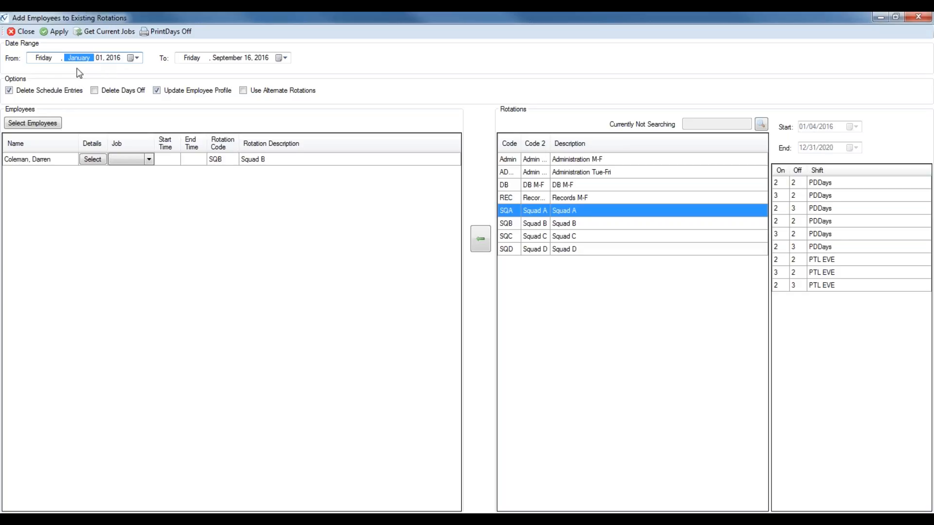
pyautogui.click(281, 57)
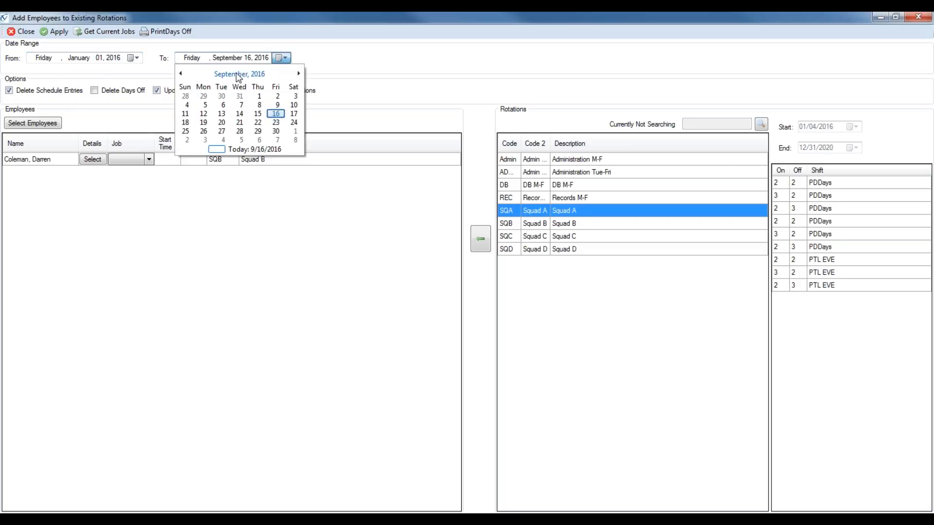
pyautogui.click(248, 92)
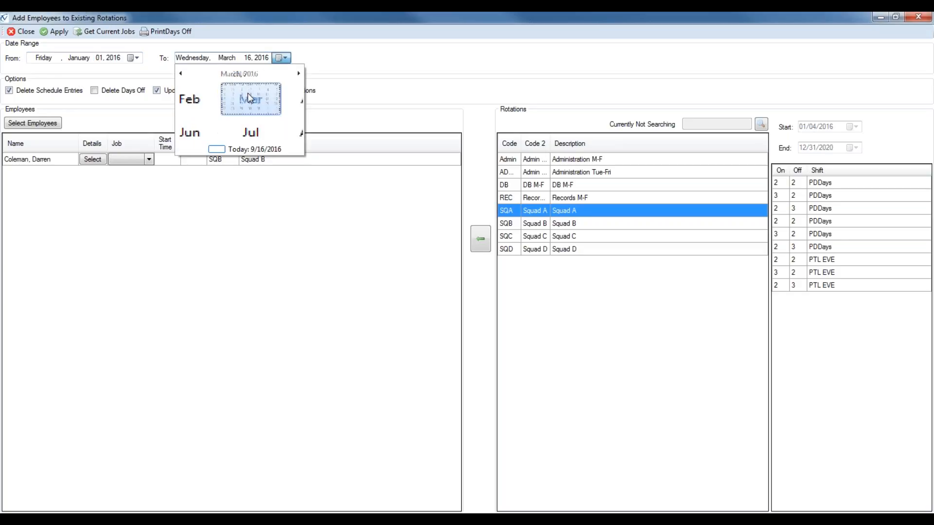
pyautogui.click(258, 131)
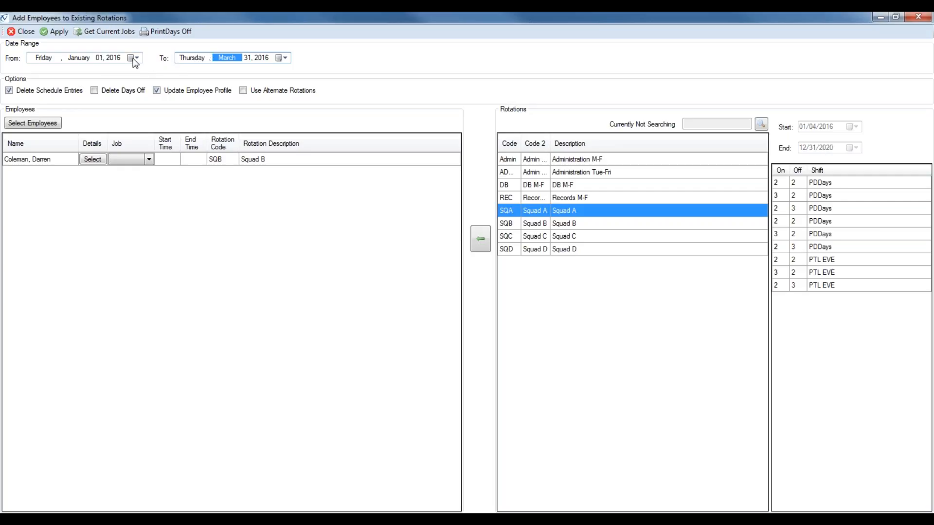
# Step: View the application settings in the first officer's employee profile, and return to the Add Employees to Existing Rotations window
pyautogui.moveTo(122, 94)
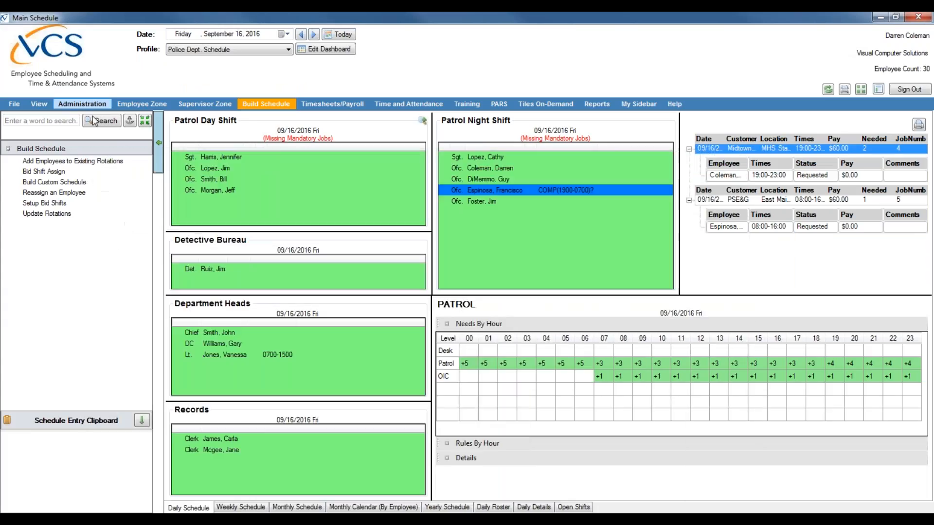
pyautogui.click(82, 104)
pyautogui.click(69, 163)
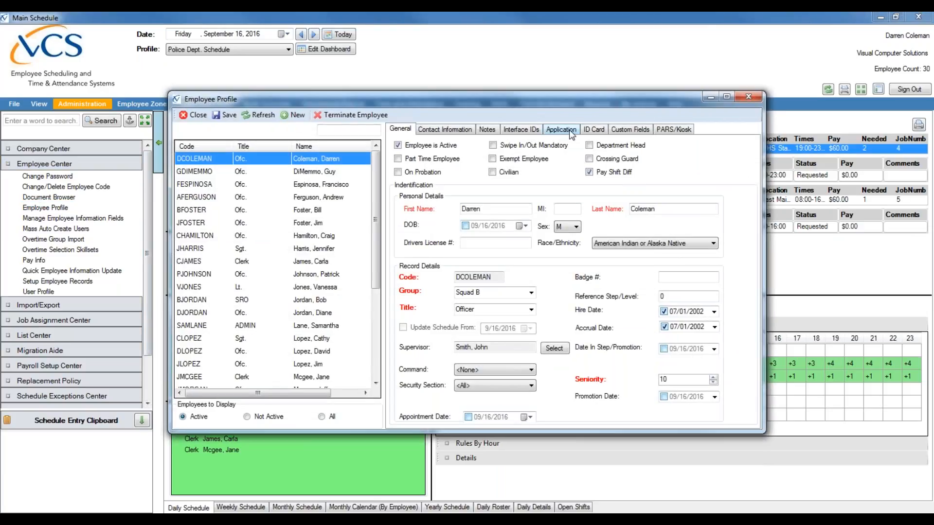
pyautogui.click(564, 130)
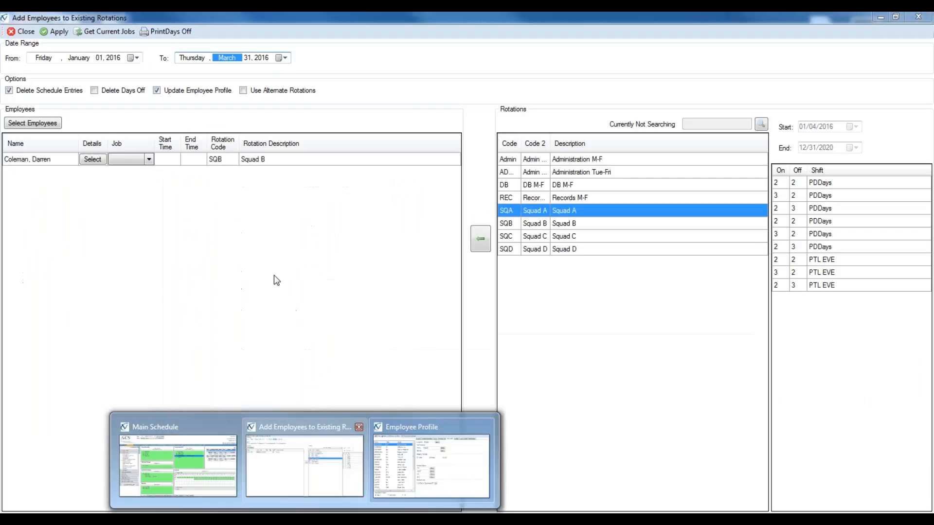
pyautogui.click(303, 449)
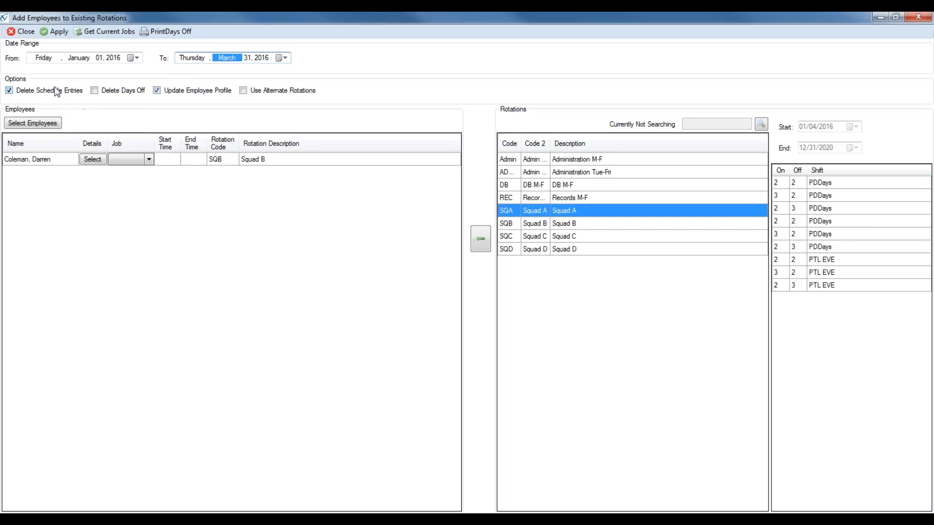
# Step: Load all active employees from the employee lookup into the rotation assignment list
pyautogui.click(156, 90)
pyautogui.click(49, 123)
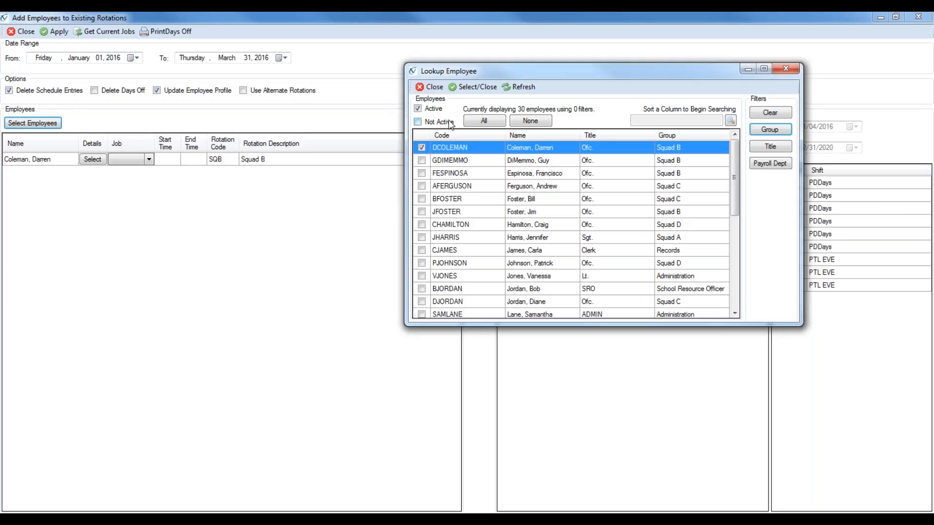
pyautogui.click(471, 122)
pyautogui.click(470, 87)
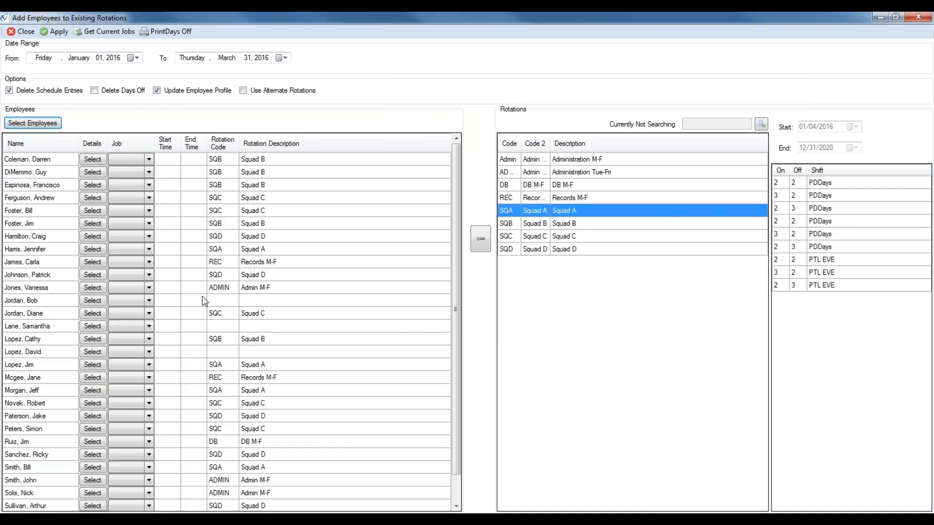
# Step: Filter the employee lookup by the Squad A group and replace the assignment list with all of its members
pyautogui.click(41, 125)
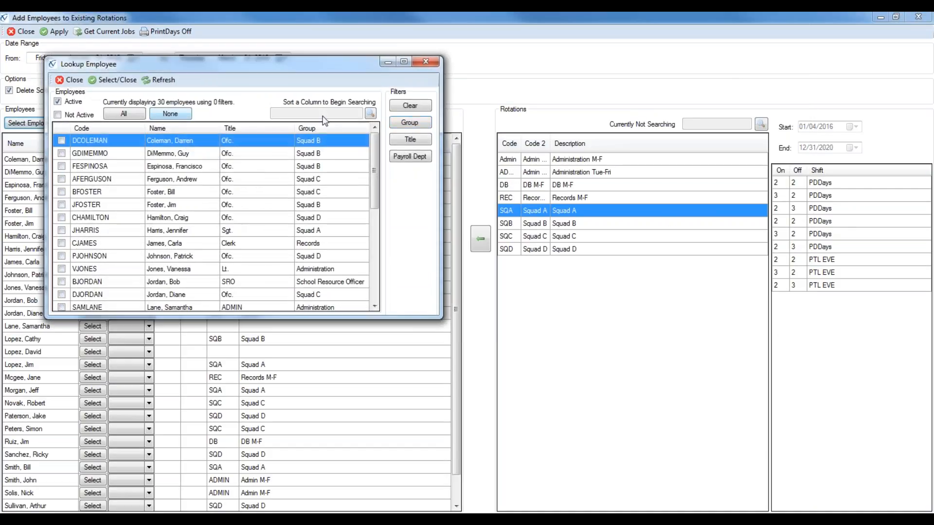
pyautogui.click(407, 120)
pyautogui.click(169, 229)
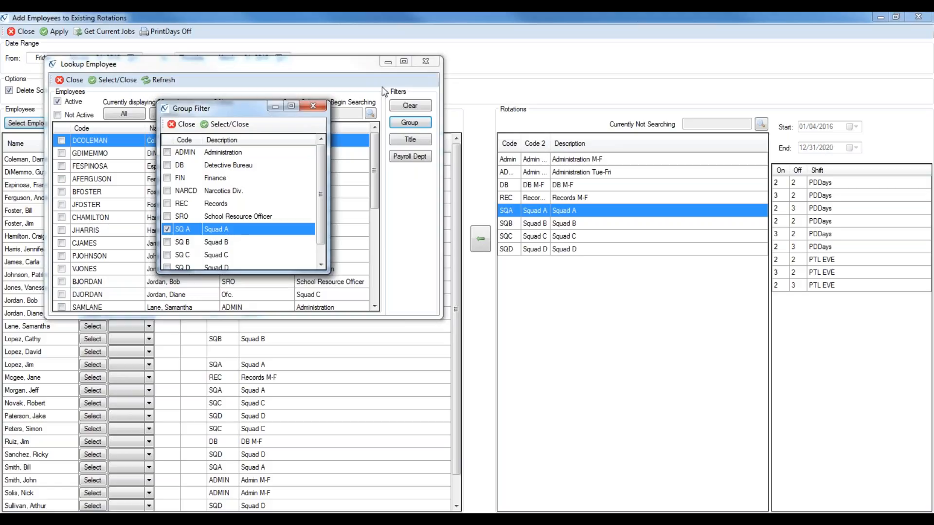
pyautogui.click(226, 124)
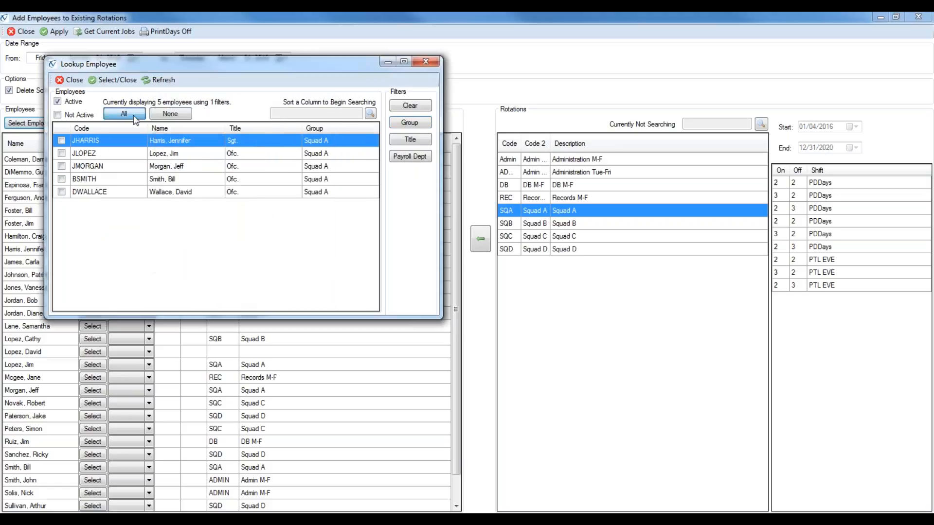
pyautogui.click(117, 81)
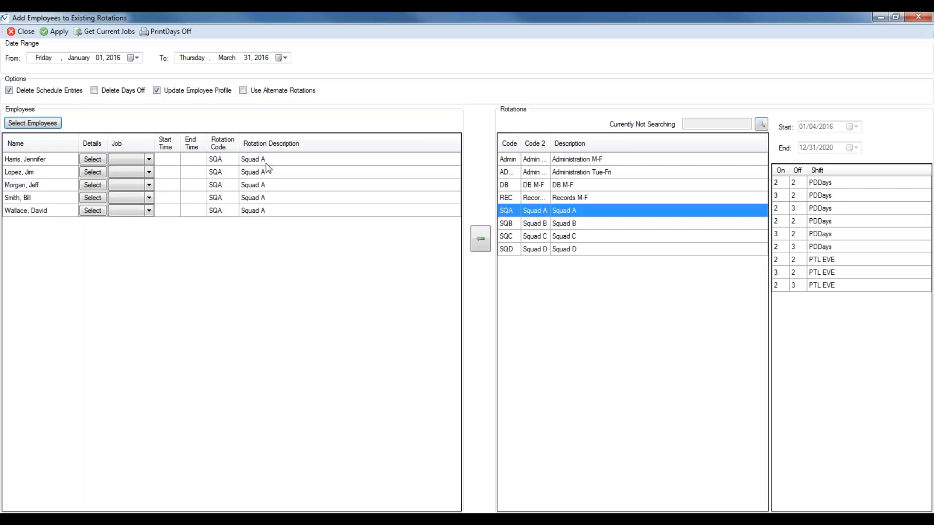
# Step: Check the rotation codes and descriptions assigned to the listed Squad A employees
pyautogui.click(227, 159)
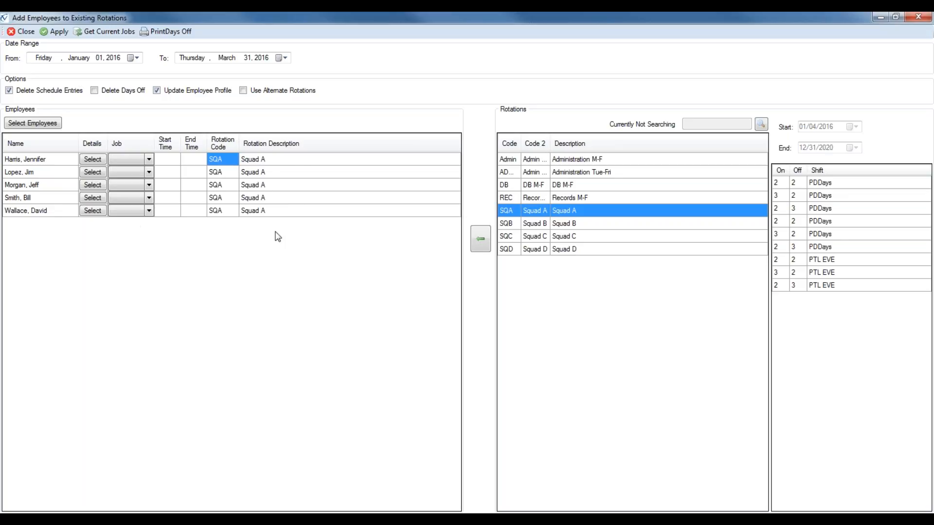
pyautogui.click(225, 169)
pyautogui.click(226, 189)
pyautogui.click(237, 211)
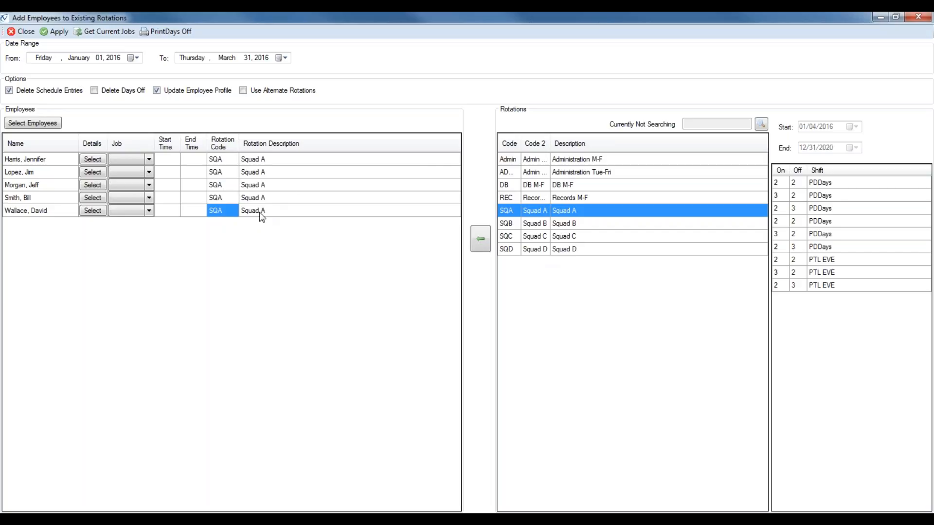
pyautogui.click(259, 165)
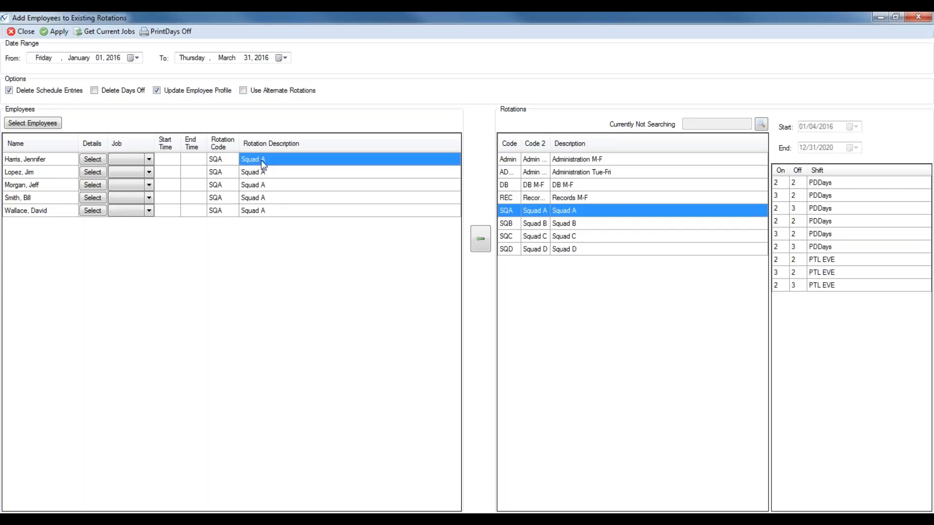
pyautogui.click(235, 160)
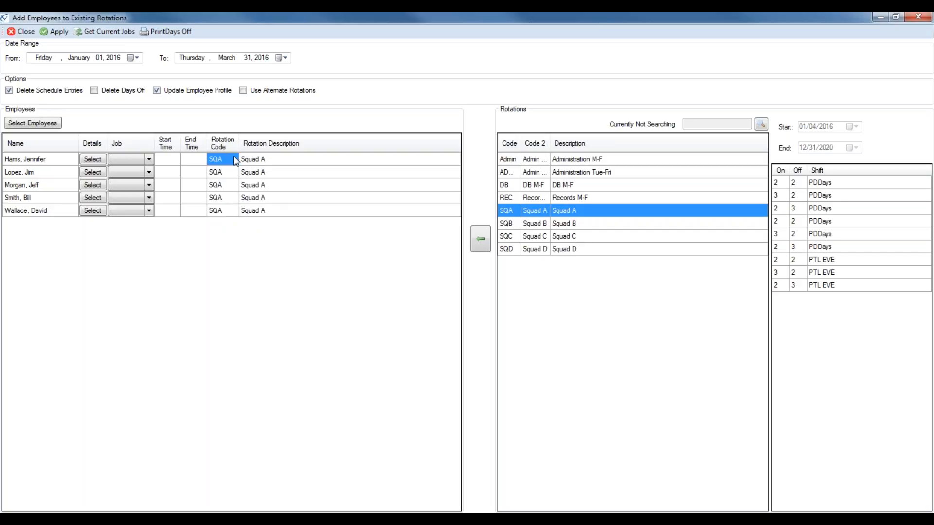
# Step: Assign the Squad B rotation to the first listed employee
pyautogui.click(312, 157)
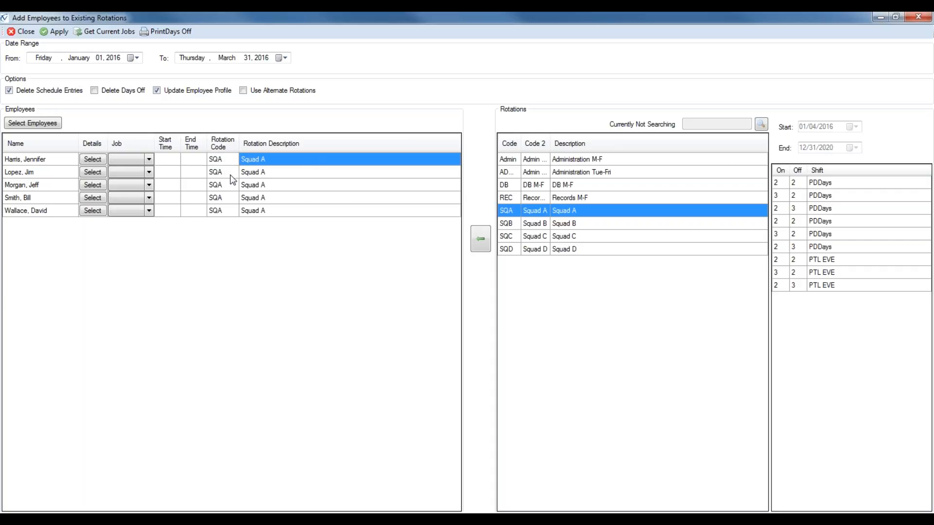
pyautogui.click(228, 161)
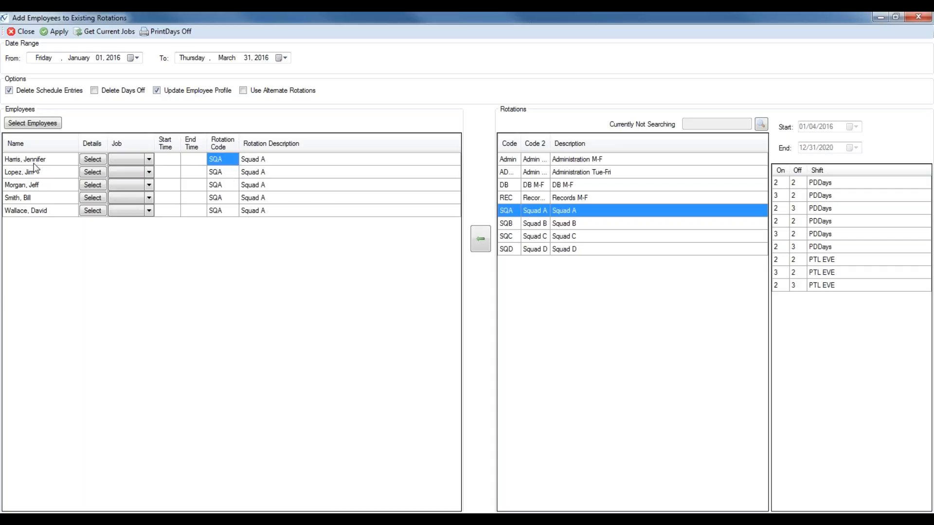
pyautogui.click(251, 161)
pyautogui.click(226, 160)
pyautogui.click(248, 157)
pyautogui.click(250, 161)
pyautogui.click(234, 165)
pyautogui.click(252, 162)
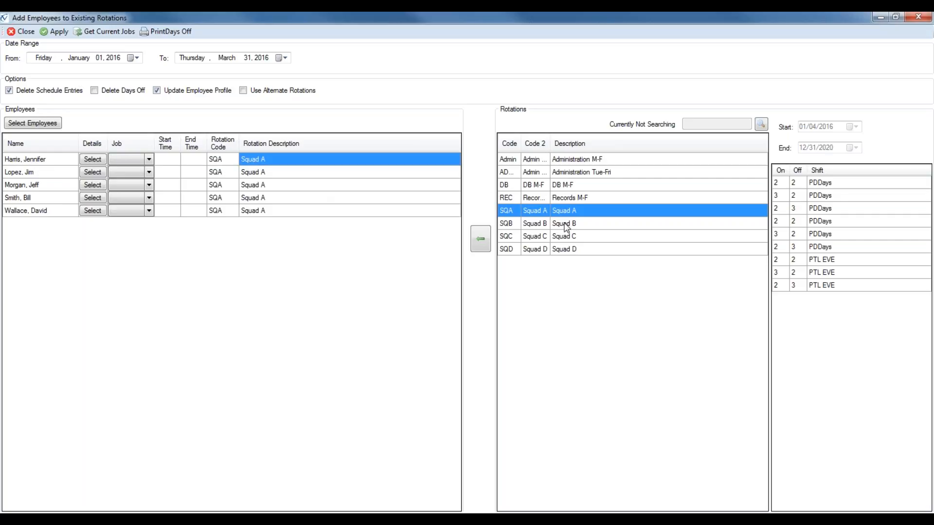
pyautogui.click(566, 224)
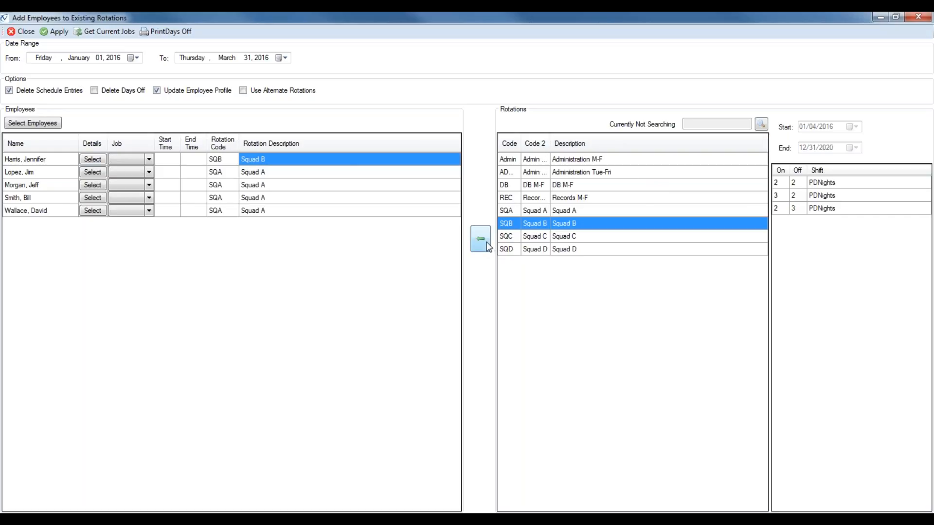
# Step: Assign the Squad C rotation to the second listed employee
pyautogui.click(255, 175)
pyautogui.click(231, 175)
pyautogui.click(256, 173)
pyautogui.click(229, 170)
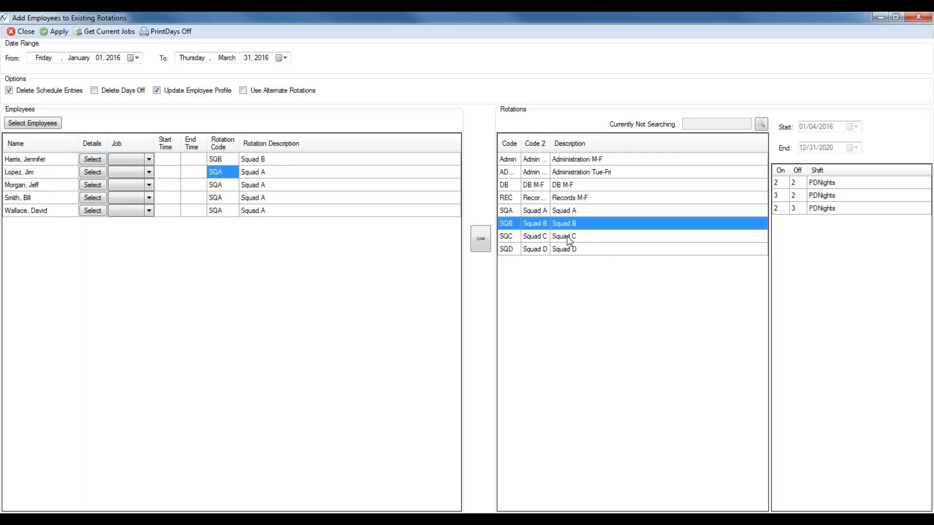
pyautogui.moveTo(568, 238); pyautogui.dragTo(247, 174)
# Step: Assign the DB M-F, Records M-F and Squad B rotations to the third, fourth and fifth listed employees respectively
pyautogui.click(554, 210)
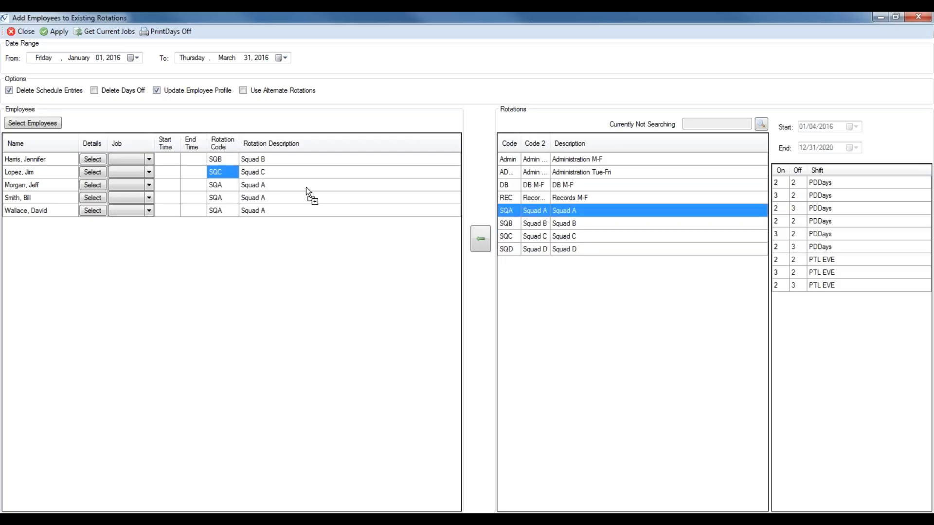
pyautogui.moveTo(577, 186); pyautogui.dragTo(271, 186)
pyautogui.moveTo(612, 200); pyautogui.dragTo(297, 198)
pyautogui.moveTo(567, 225); pyautogui.dragTo(261, 204)
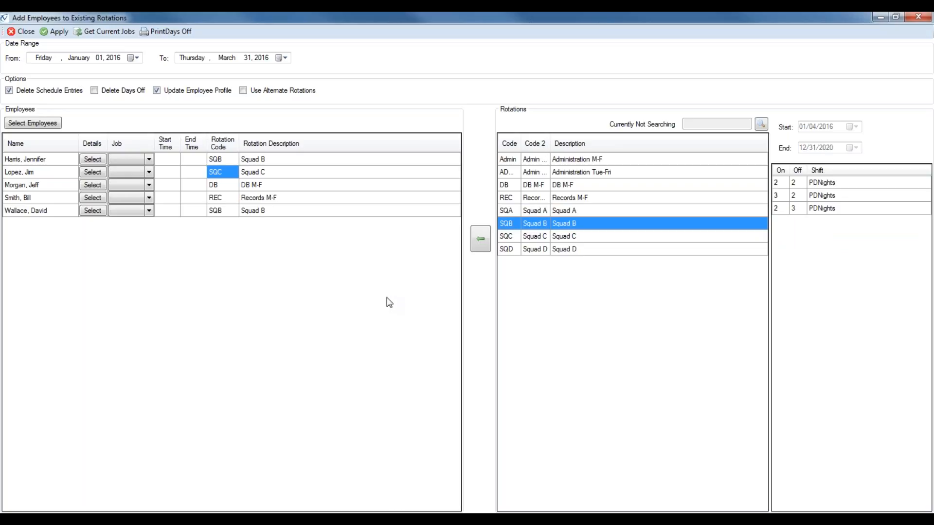
# Step: Select the rotation descriptions of all five listed employees and assign them the Squad A rotation together
pyautogui.click(545, 210)
pyautogui.click(284, 159)
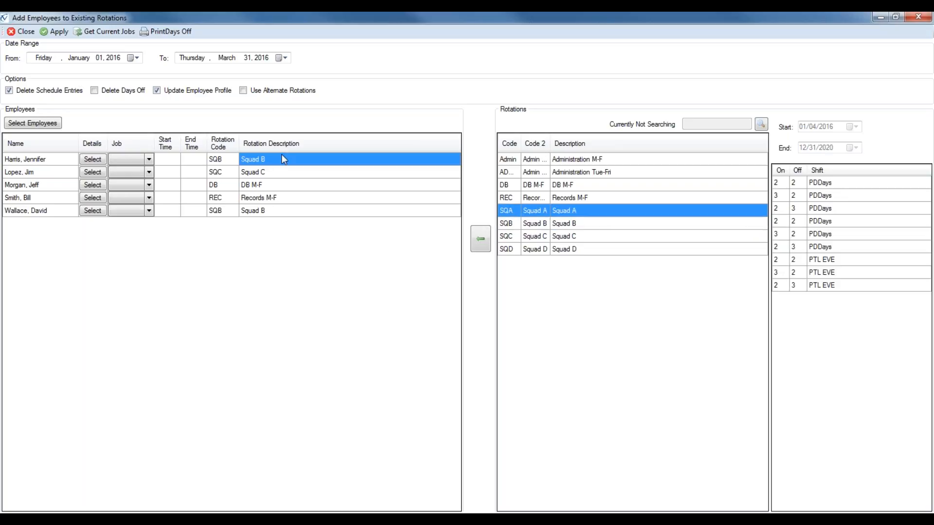
pyautogui.keyDown('ctrl'); pyautogui.click(279, 172); pyautogui.keyUp('ctrl')
pyautogui.keyDown('ctrl'); pyautogui.click(274, 186); pyautogui.keyUp('ctrl')
pyautogui.keyDown('ctrl'); pyautogui.click(273, 190); pyautogui.keyUp('ctrl')
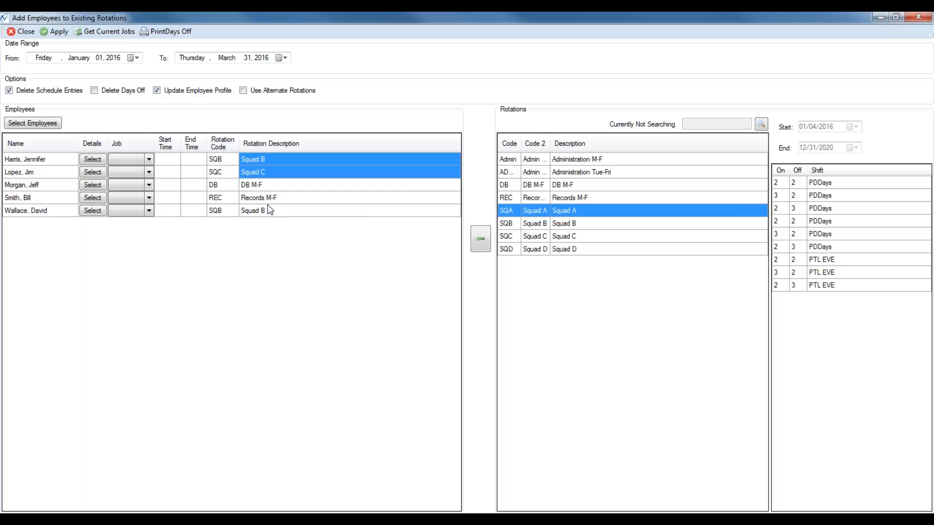
pyautogui.keyDown('ctrl'); pyautogui.click(268, 205); pyautogui.keyUp('ctrl')
pyautogui.keyDown('ctrl'); pyautogui.click(271, 194); pyautogui.keyUp('ctrl')
pyautogui.keyDown('ctrl'); pyautogui.click(277, 184); pyautogui.keyUp('ctrl')
pyautogui.click(480, 238)
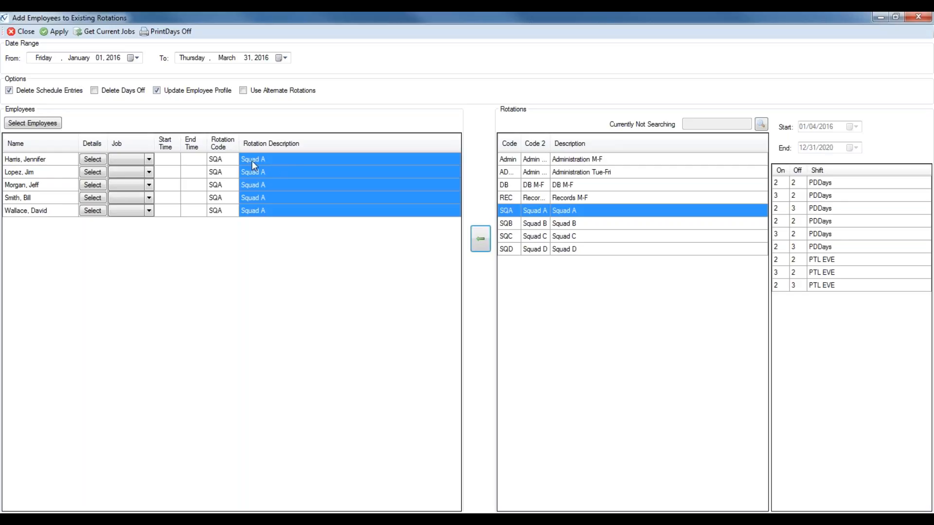
# Step: Restore the rotations window to a smaller size and open Setup Shifts from the Shift Center beside it
pyautogui.doubleClick(391, 17)
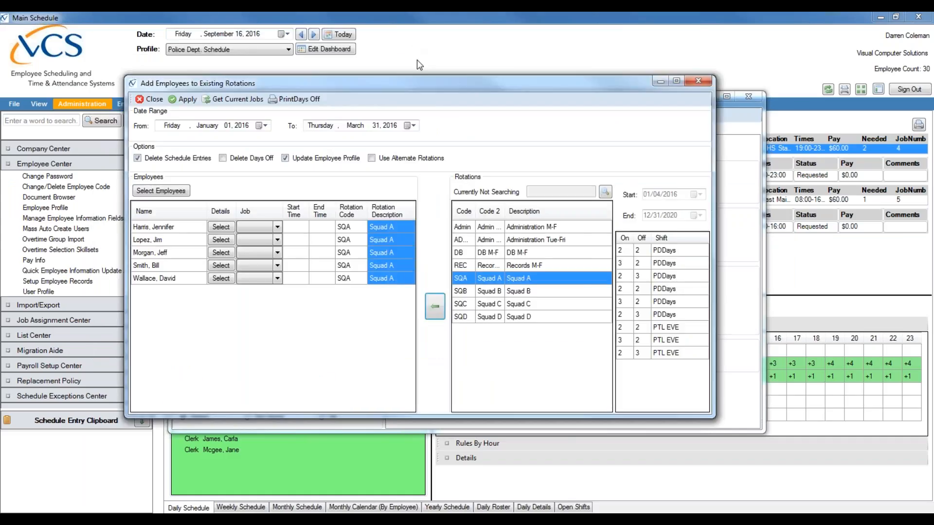
pyautogui.moveTo(399, 83); pyautogui.dragTo(574, 72)
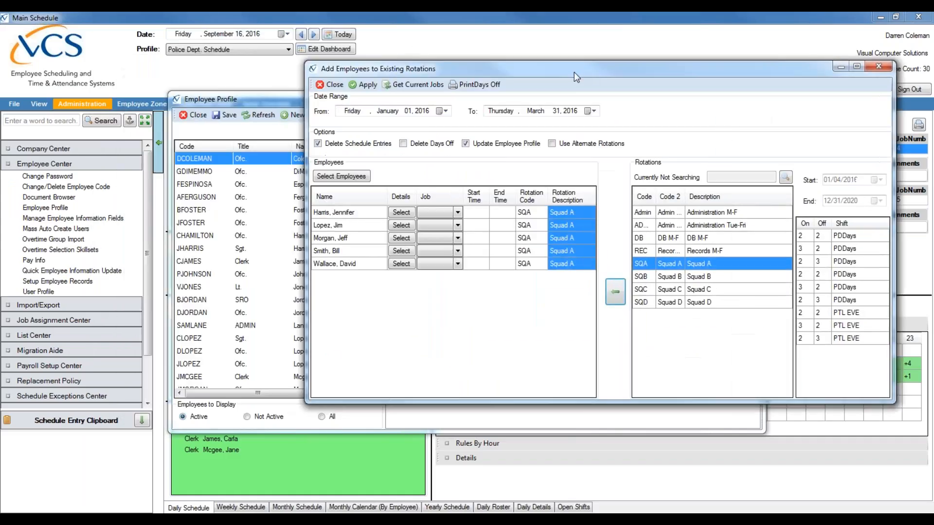
pyautogui.click(65, 172)
pyautogui.click(35, 301)
pyautogui.click(48, 312)
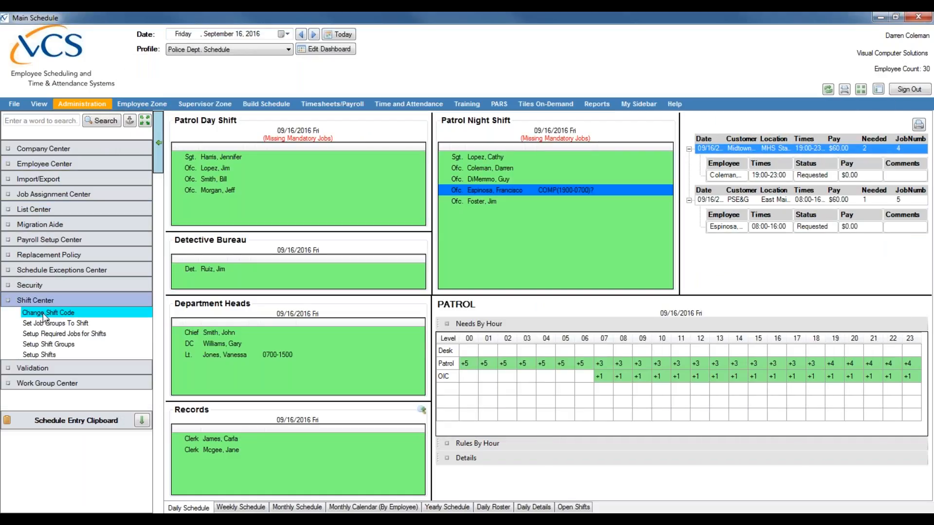
pyautogui.click(570, 232)
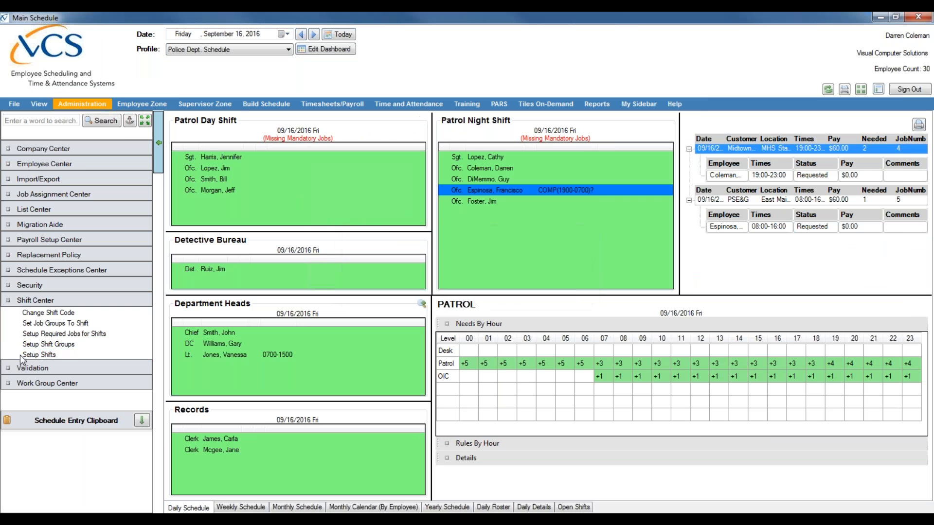
pyautogui.click(35, 354)
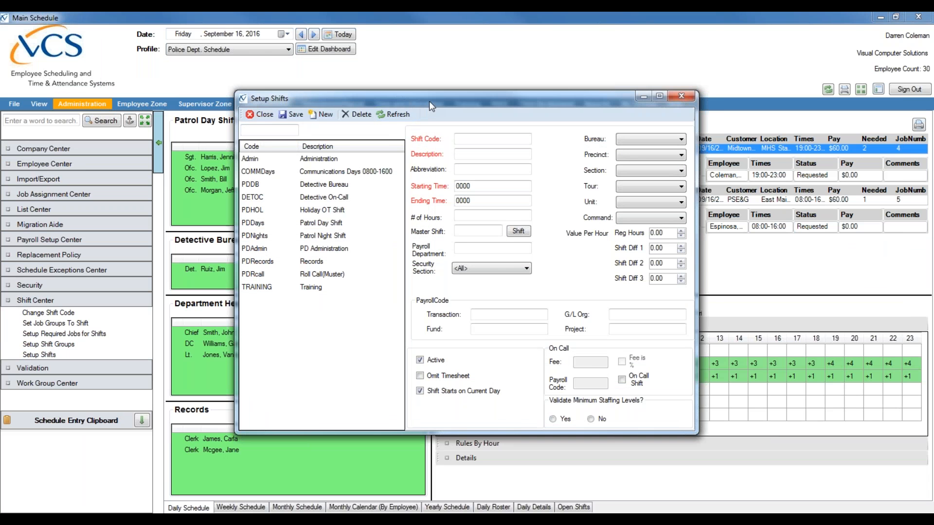
pyautogui.moveTo(332, 107); pyautogui.dragTo(132, 110)
pyautogui.moveTo(312, 516)
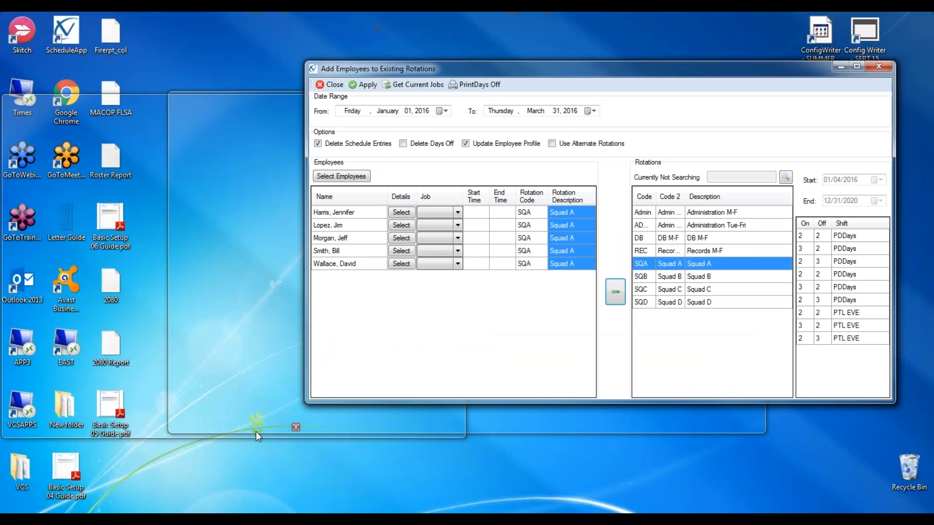
pyautogui.click(255, 431)
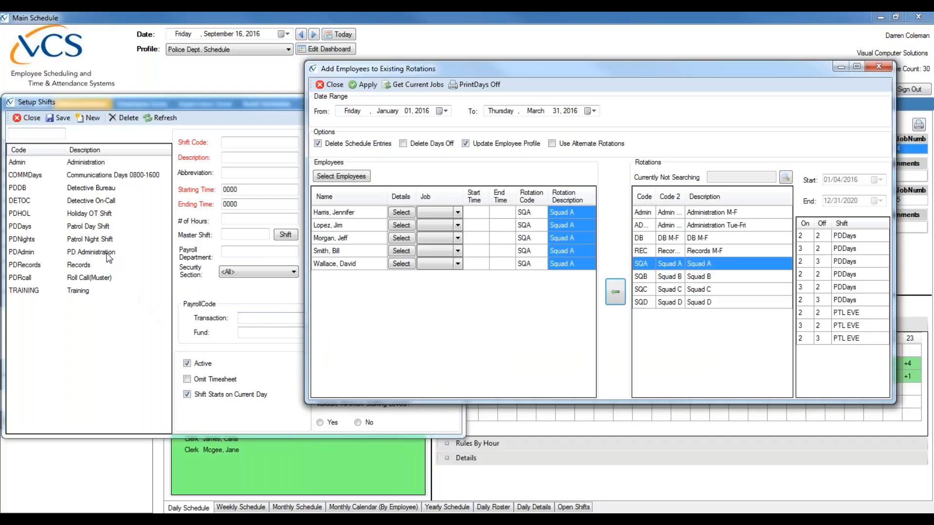
# Step: Compare the PDDays shift setup with the PTL EVE entry in Squad A's rotation, and close Setup Shifts
pyautogui.click(99, 227)
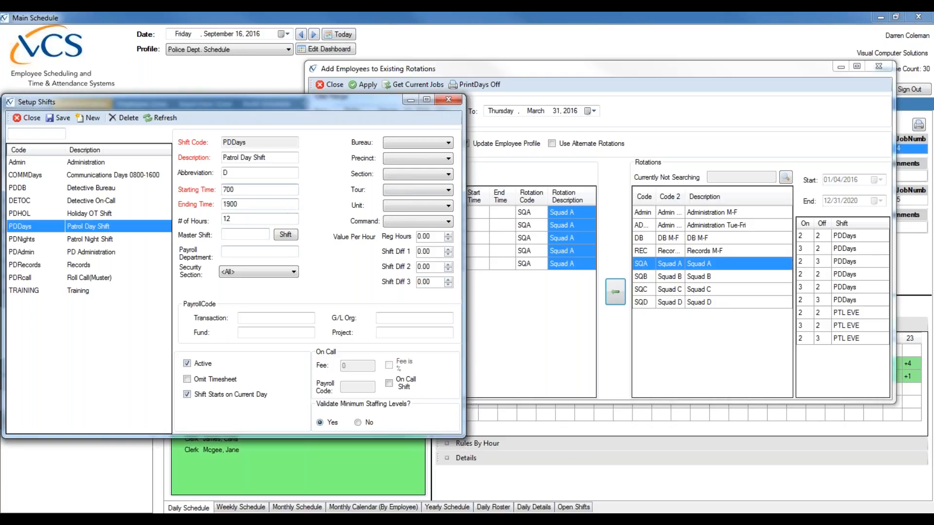
pyautogui.click(837, 314)
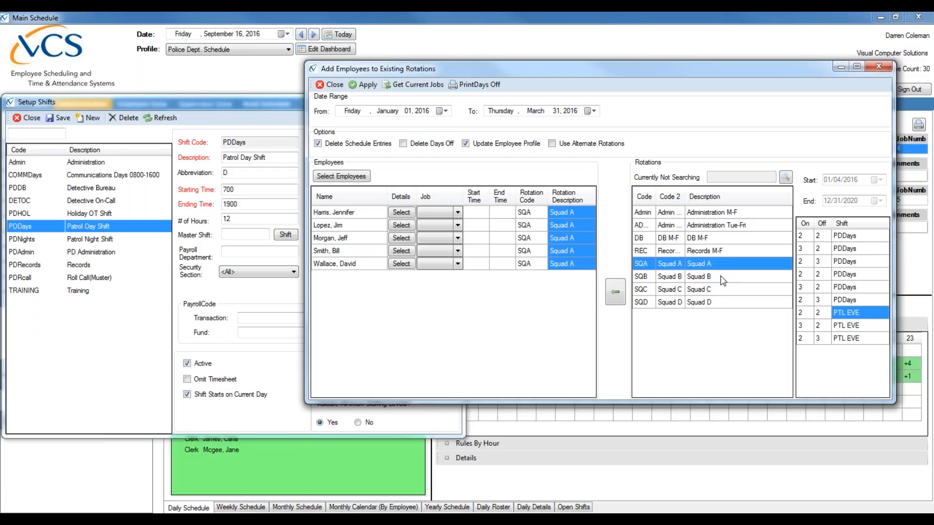
pyautogui.moveTo(220, 105); pyautogui.dragTo(177, 124)
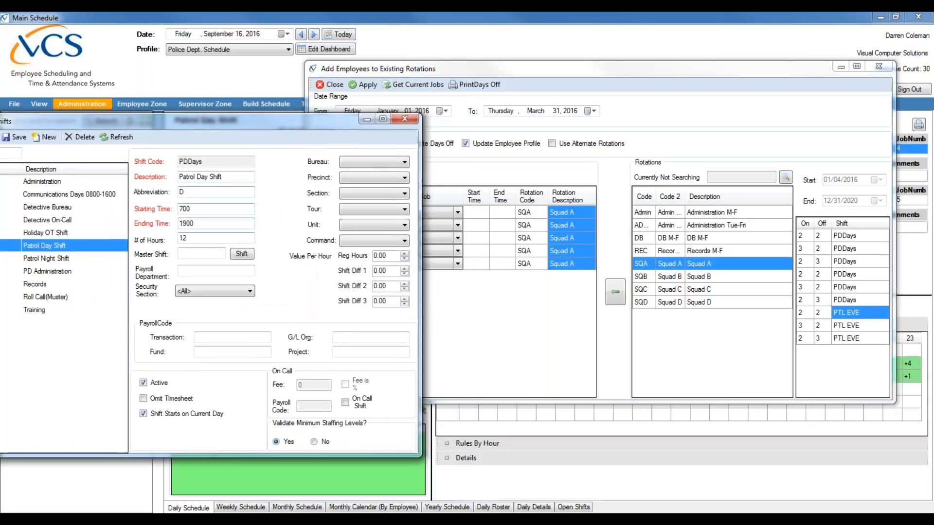
pyautogui.click(404, 119)
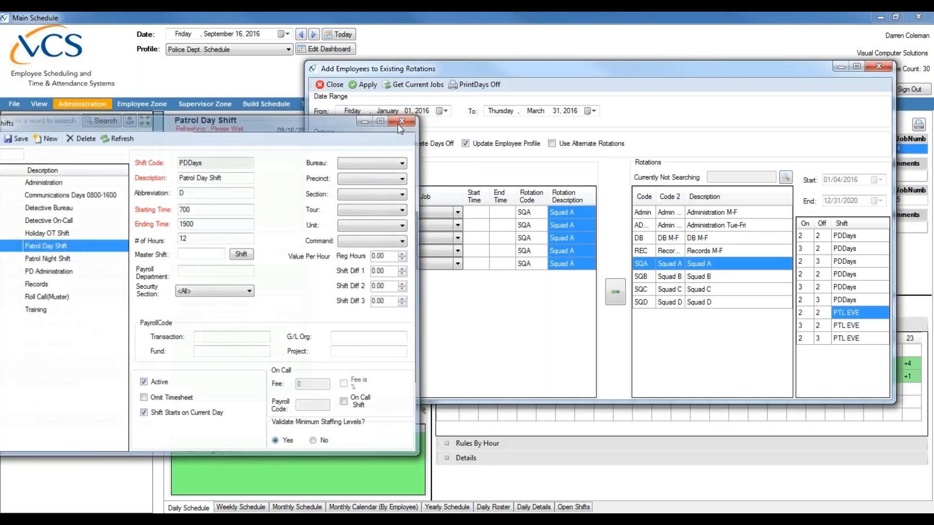
# Step: Review the on/off patterns and shifts of the Administration Tue-Fri, Squad A and Administration M-F rotations
pyautogui.click(720, 226)
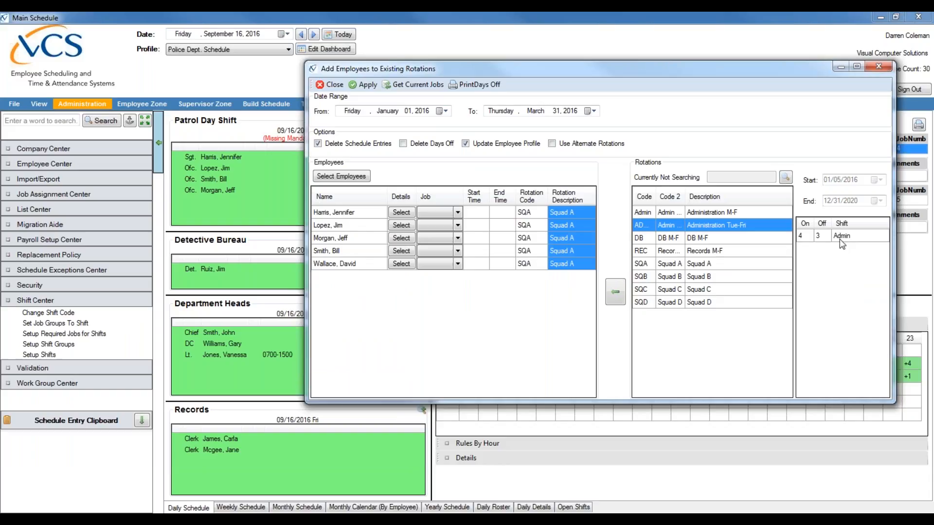
pyautogui.click(679, 264)
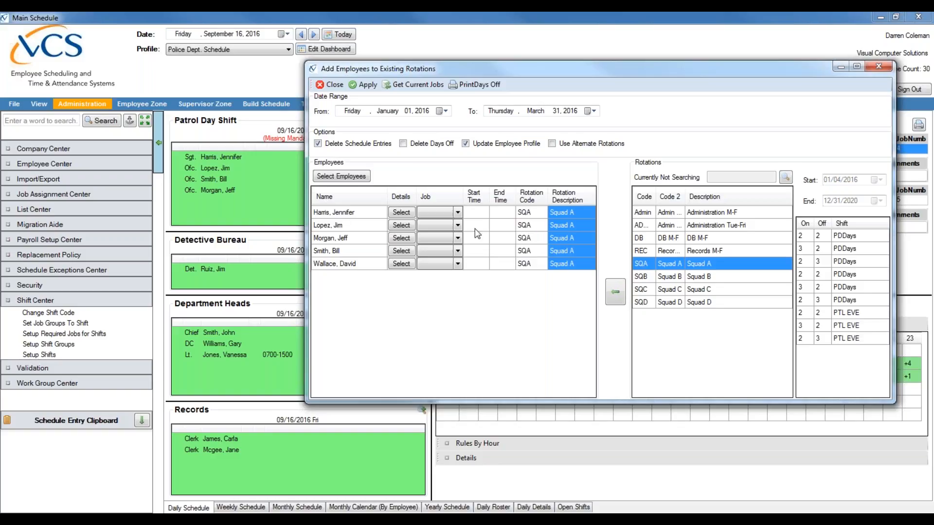
pyautogui.click(714, 215)
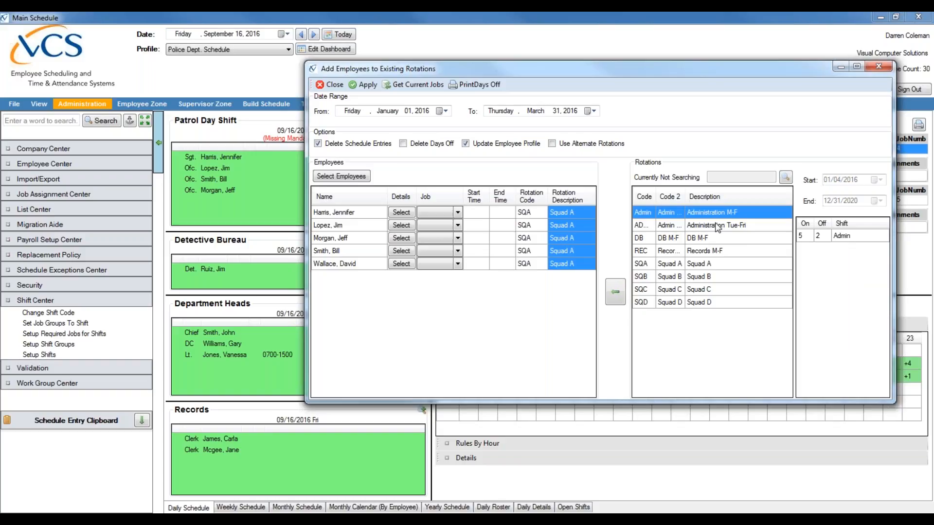
# Step: Set the first listed employee's start time to 0800 and end time to 1600
pyautogui.click(473, 212)
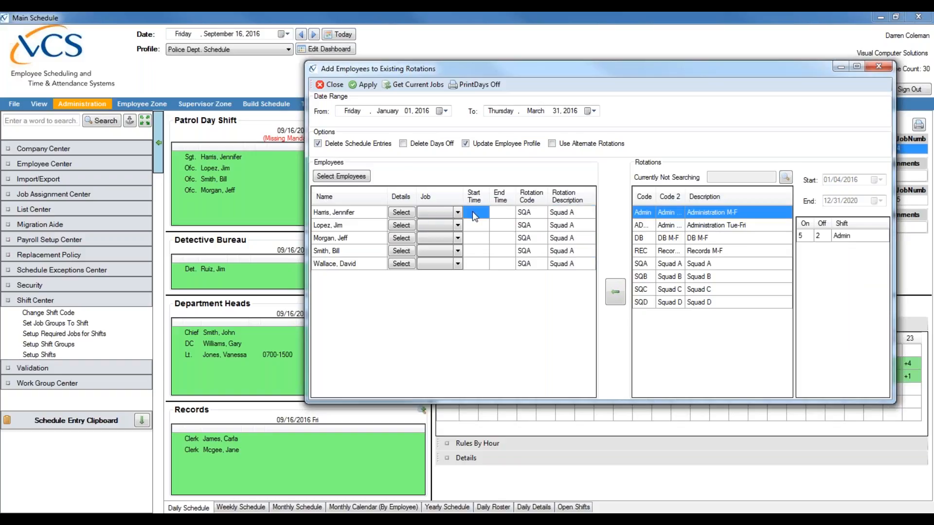
pyautogui.write('0800')
pyautogui.press('Tab')
pyautogui.write('1600')
# Step: Clear the first listed employee's start and end times
pyautogui.click(482, 213)
pyautogui.doubleClick(479, 215)
pyautogui.press('BackSpace')
pyautogui.press('BackSpace')
pyautogui.press('BackSpace')
pyautogui.click(511, 213)
pyautogui.press('BackSpace')
# Step: Set the first listed employee's job to Zone1
pyautogui.click(457, 215)
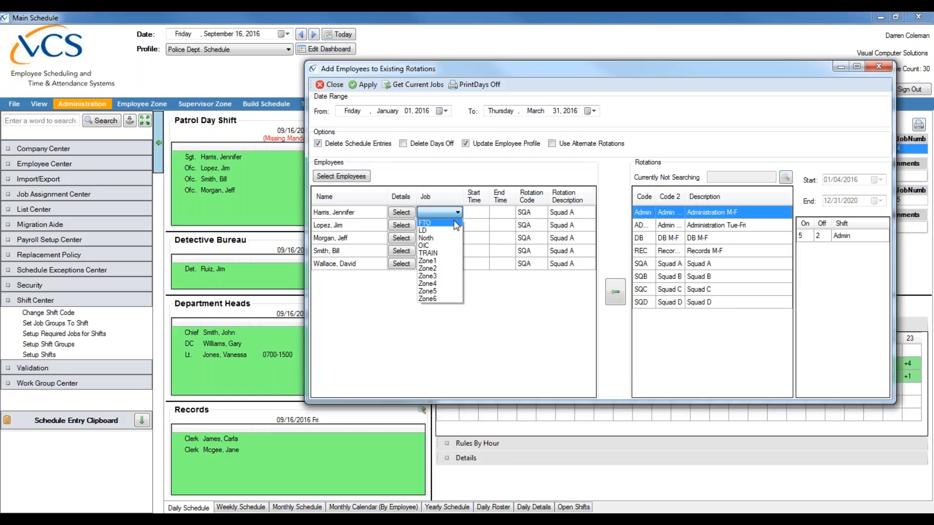
pyautogui.click(437, 260)
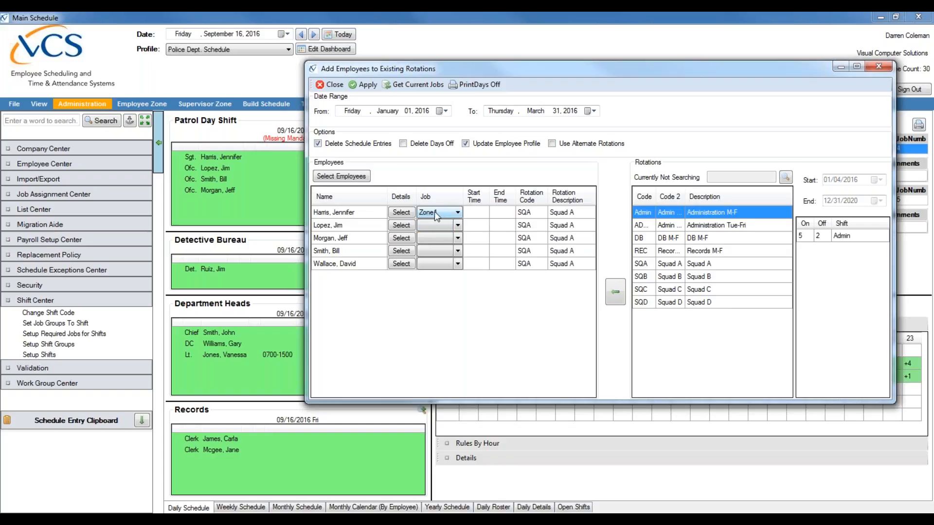
pyautogui.click(457, 214)
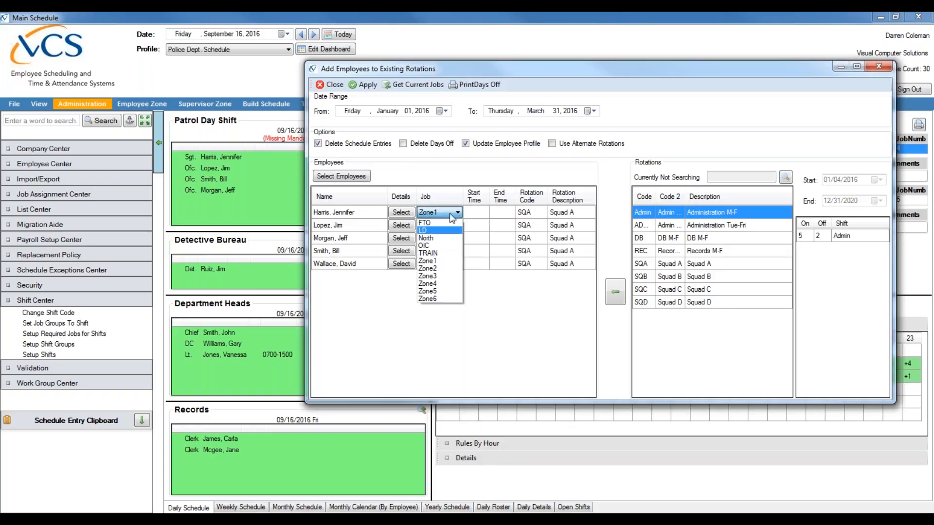
pyautogui.click(455, 182)
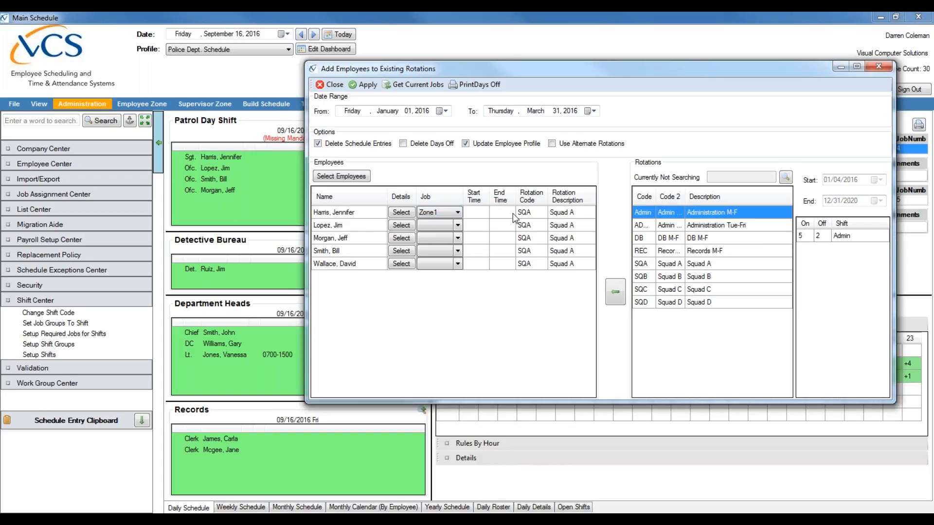
# Step: Add Car 1 from the Car list to the first listed employee's details and accept the selection
pyautogui.click(401, 212)
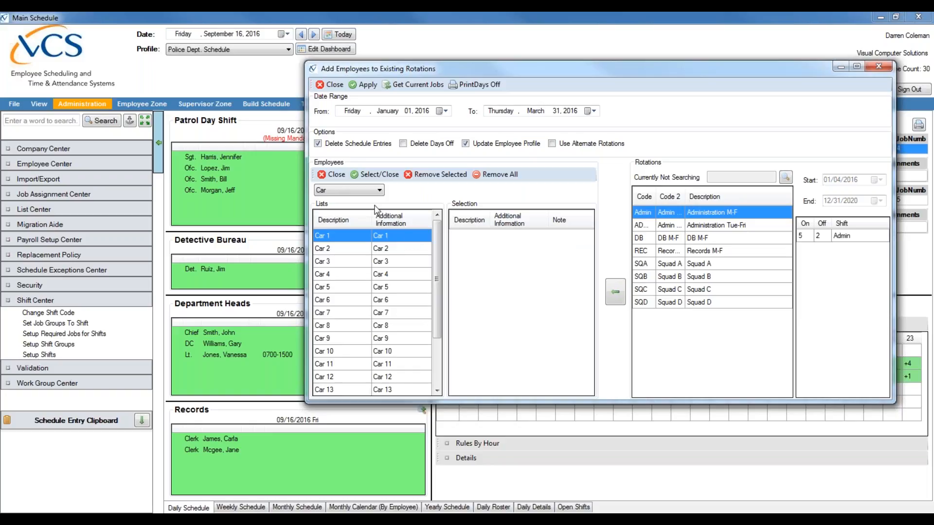
pyautogui.click(378, 190)
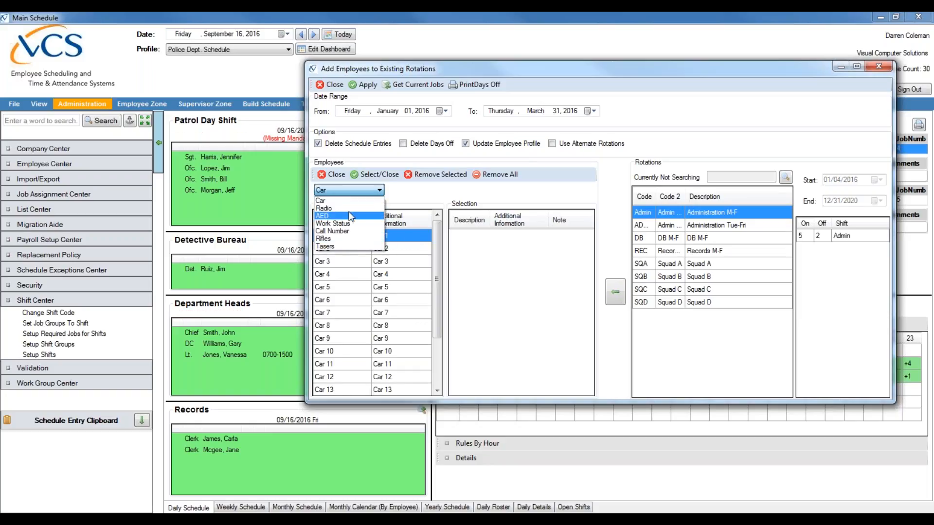
pyautogui.click(353, 201)
pyautogui.moveTo(379, 237); pyautogui.dragTo(510, 247)
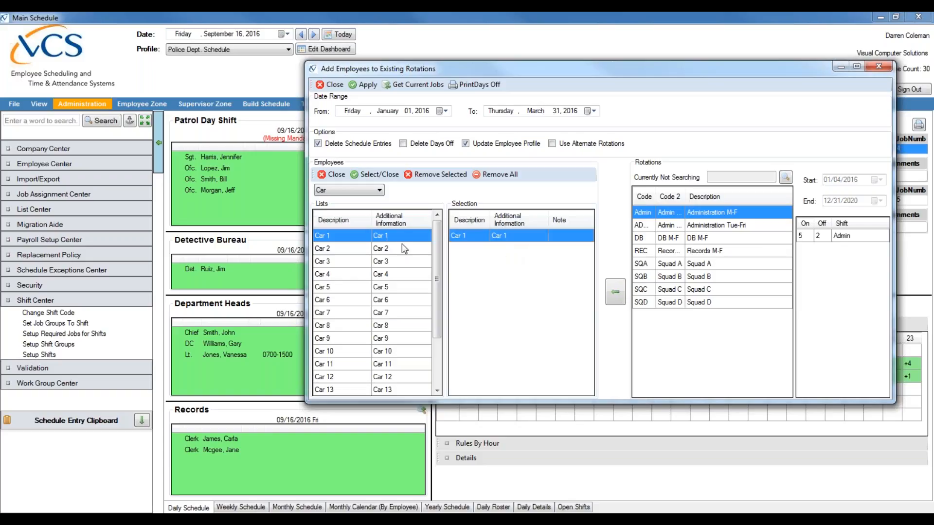
pyautogui.click(375, 174)
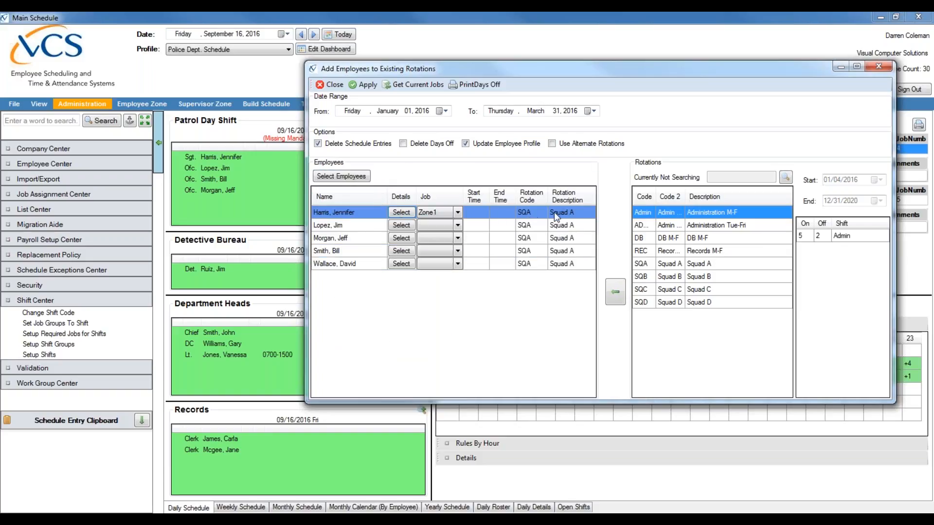
# Step: Add Rifle 1 from the Rifles list to the first listed employee's details and accept the selection
pyautogui.click(406, 215)
pyautogui.click(364, 192)
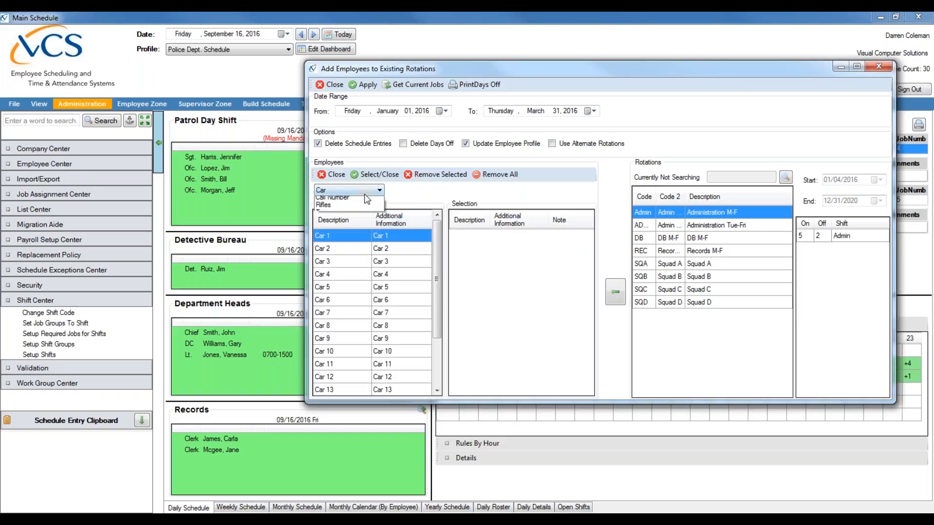
pyautogui.click(360, 209)
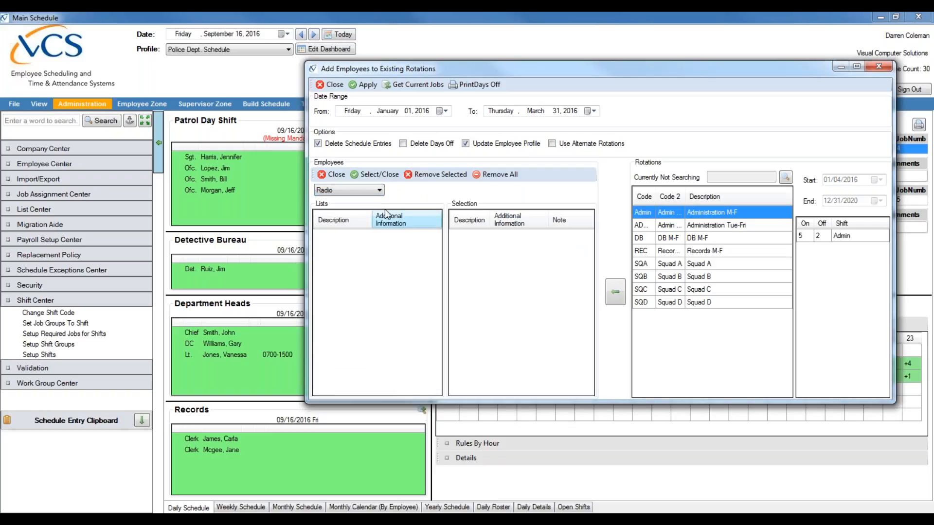
pyautogui.click(367, 190)
pyautogui.click(347, 216)
pyautogui.click(347, 190)
pyautogui.click(339, 239)
pyautogui.moveTo(387, 239); pyautogui.dragTo(470, 244)
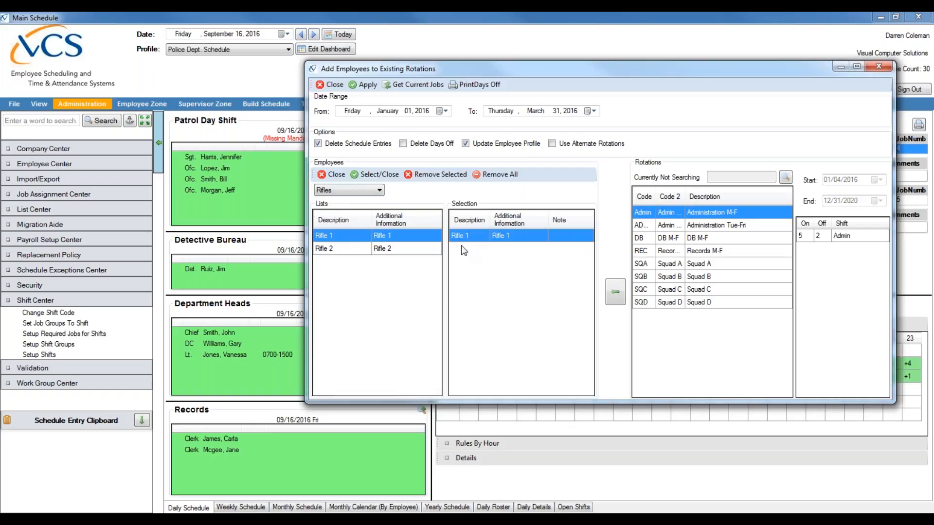
pyautogui.click(373, 176)
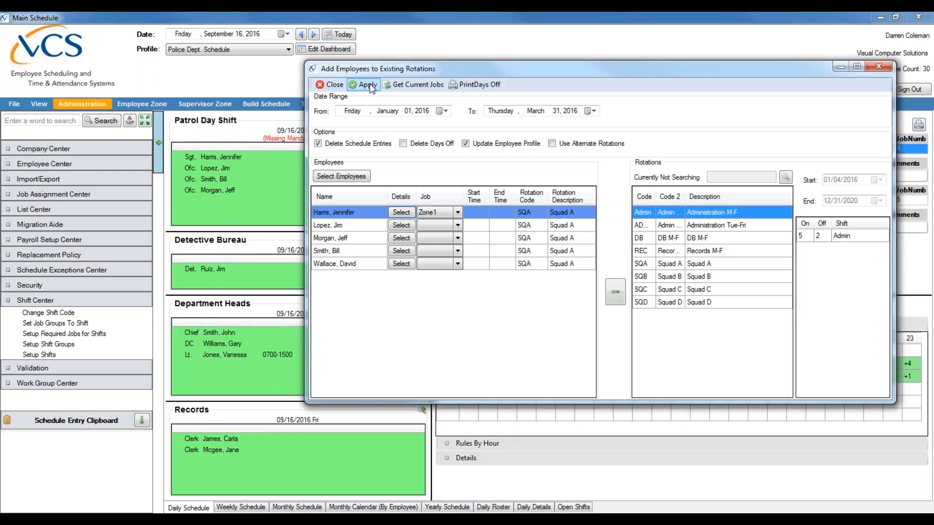
# Step: Replace the employees listed for the rotation with all members of the Squad B group
pyautogui.moveTo(565, 69); pyautogui.dragTo(465, 107)
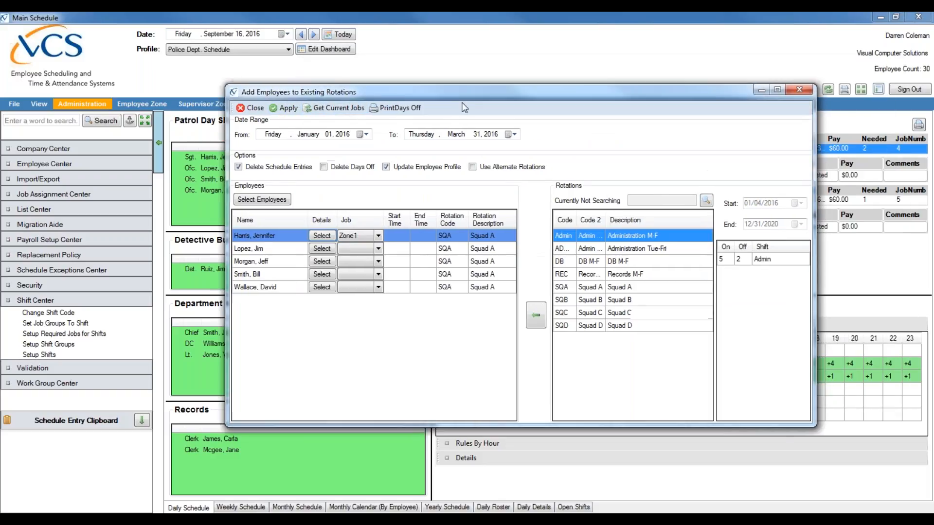
pyautogui.moveTo(349, 98); pyautogui.dragTo(312, 114)
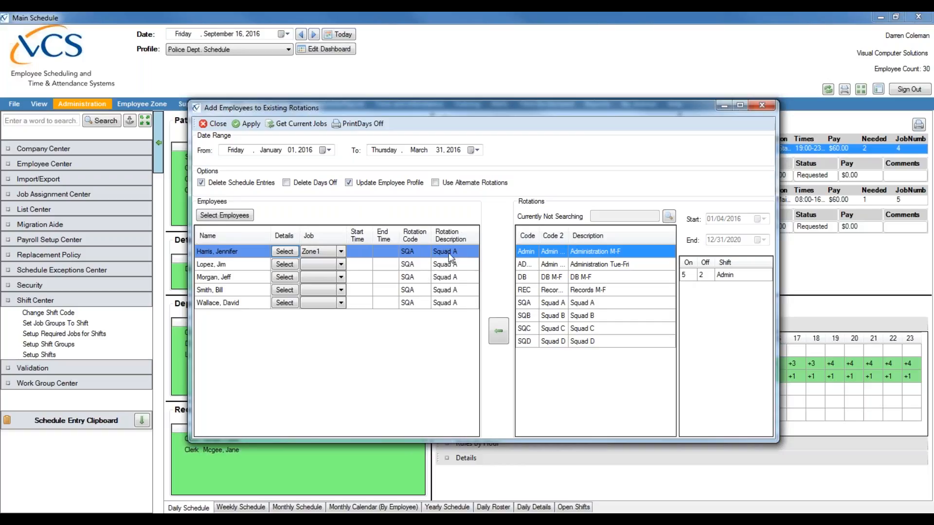
pyautogui.click(237, 222)
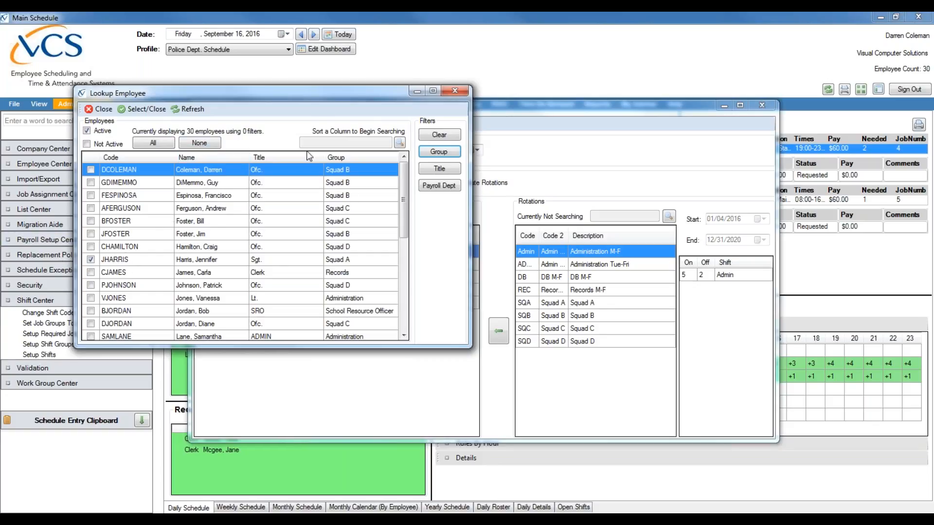
pyautogui.moveTo(314, 95); pyautogui.dragTo(726, 80)
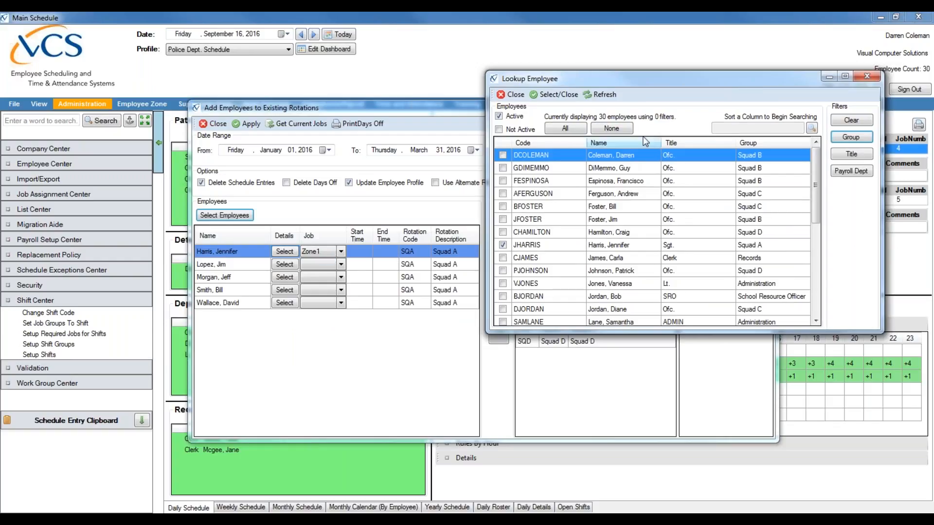
pyautogui.click(611, 128)
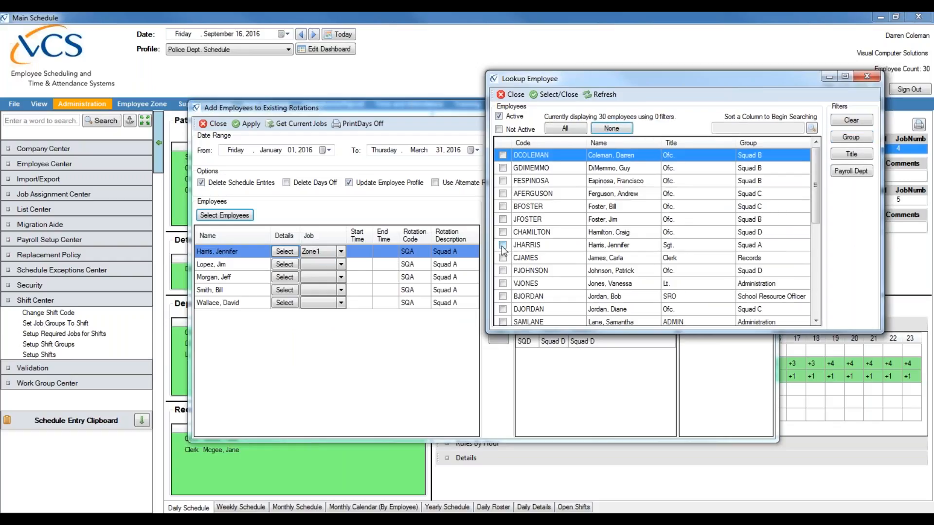
pyautogui.click(850, 137)
pyautogui.click(608, 257)
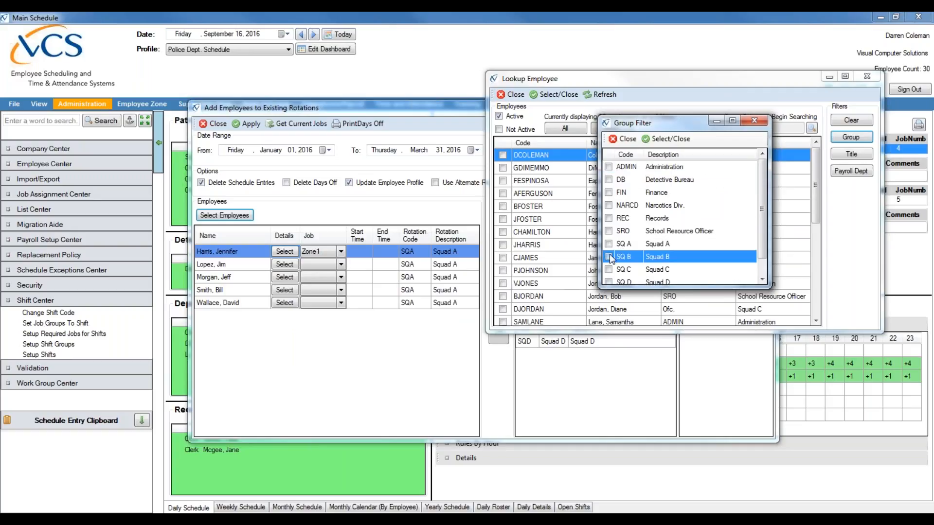
pyautogui.click(664, 139)
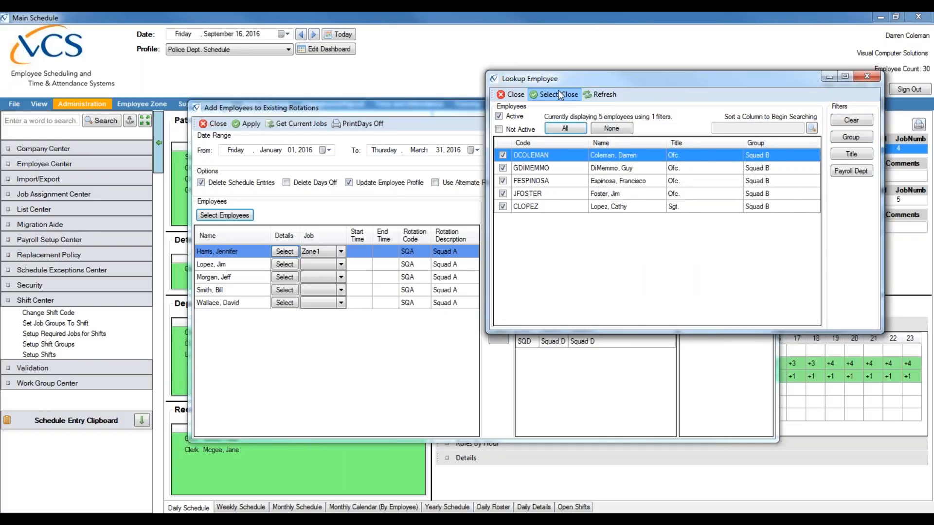
pyautogui.click(558, 93)
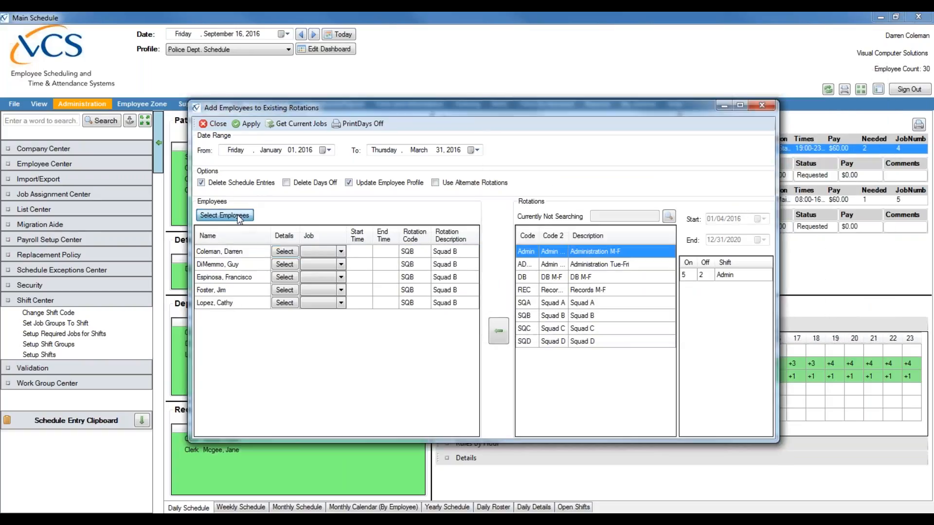
# Step: Add all members of the Squad C group to the employees already listed for the rotation
pyautogui.click(224, 215)
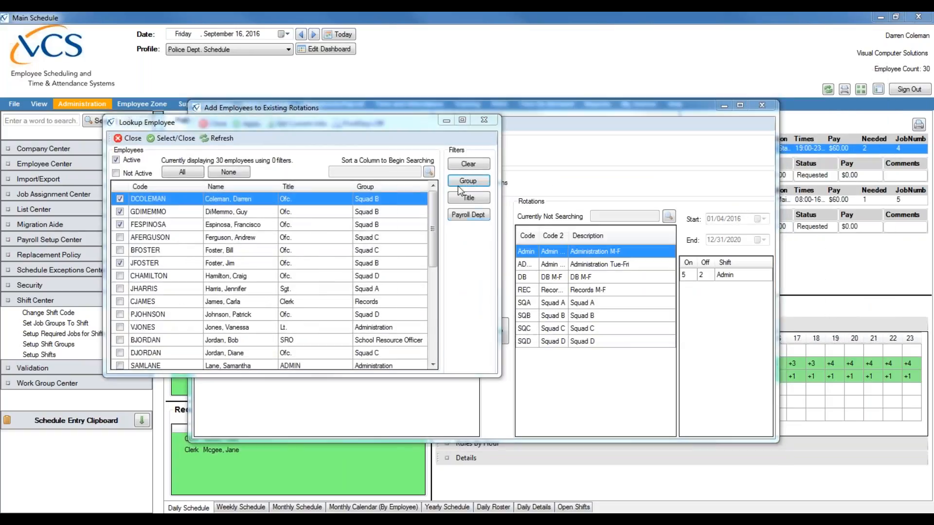
pyautogui.click(458, 186)
pyautogui.click(226, 312)
pyautogui.click(285, 183)
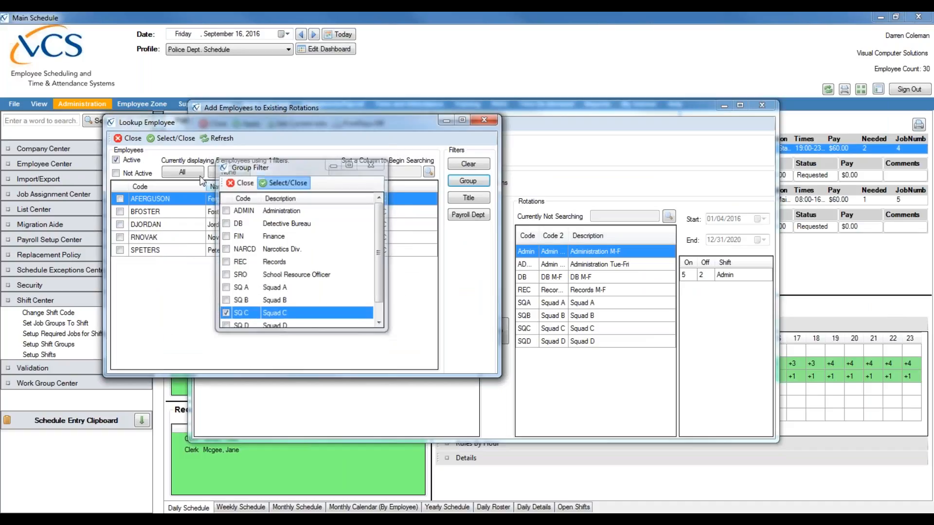
pyautogui.click(187, 171)
pyautogui.click(176, 138)
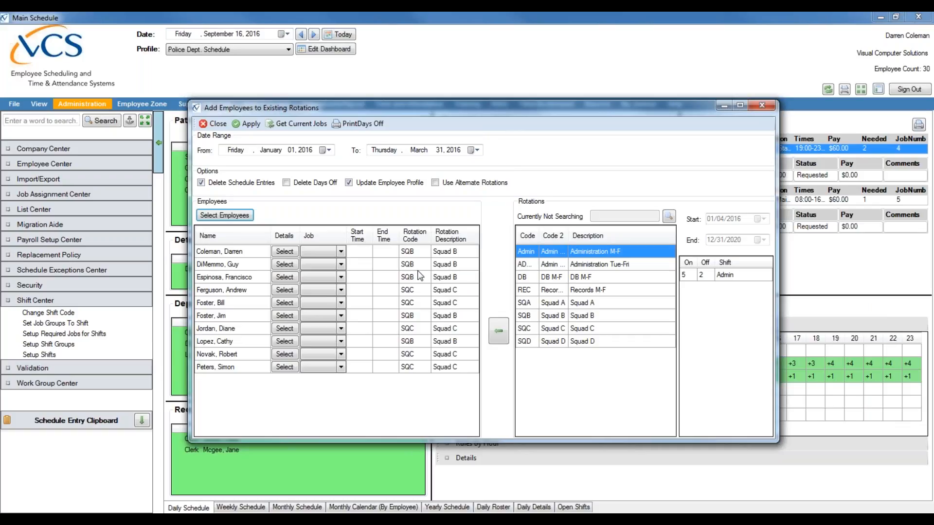
# Step: Deselect all employees in the lookup, discard that change and close the rotation assignment without applying it
pyautogui.click(250, 215)
pyautogui.click(138, 87)
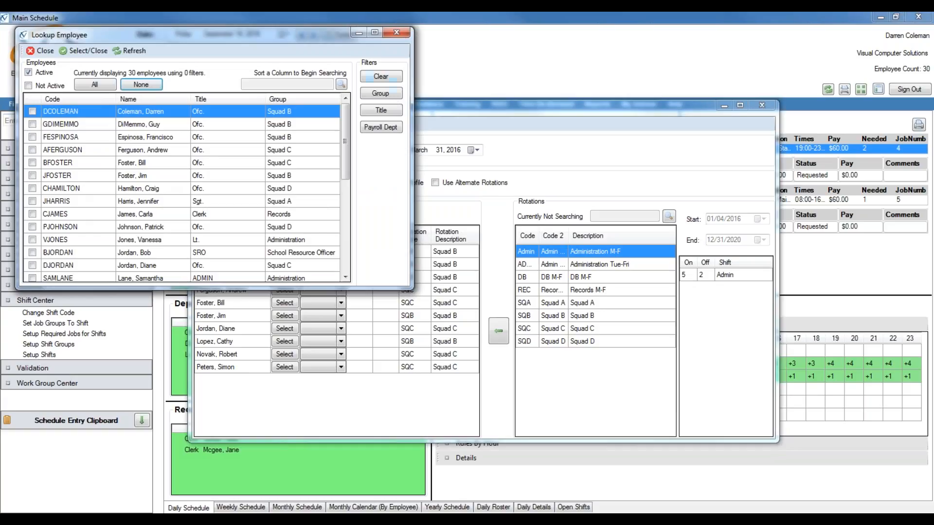
pyautogui.click(34, 51)
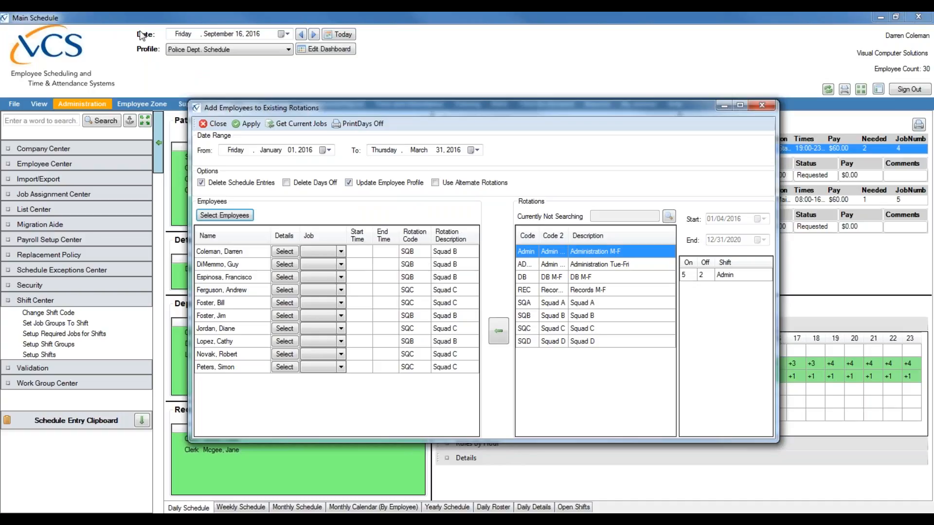
pyautogui.click(218, 126)
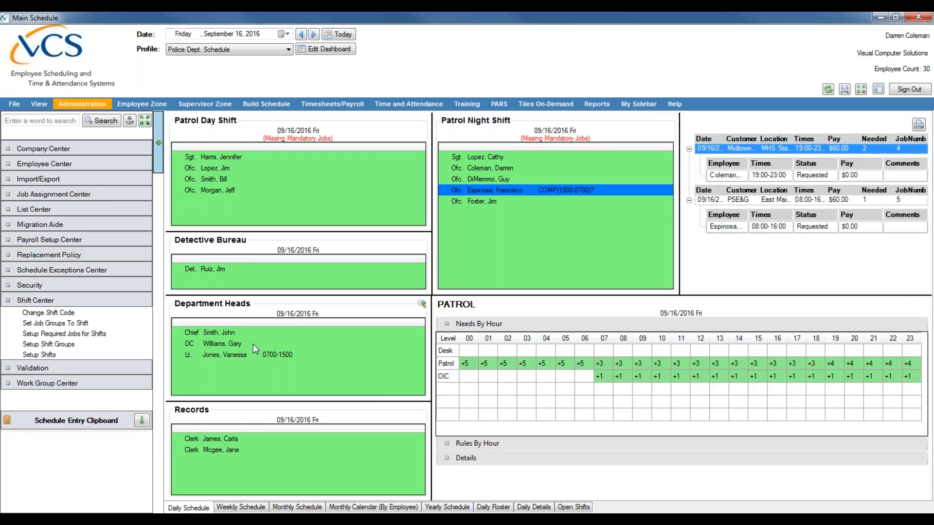
# Step: Add the Squad A officer with code starting with B to the Records shift on September 16, 2016
pyautogui.click(232, 459)
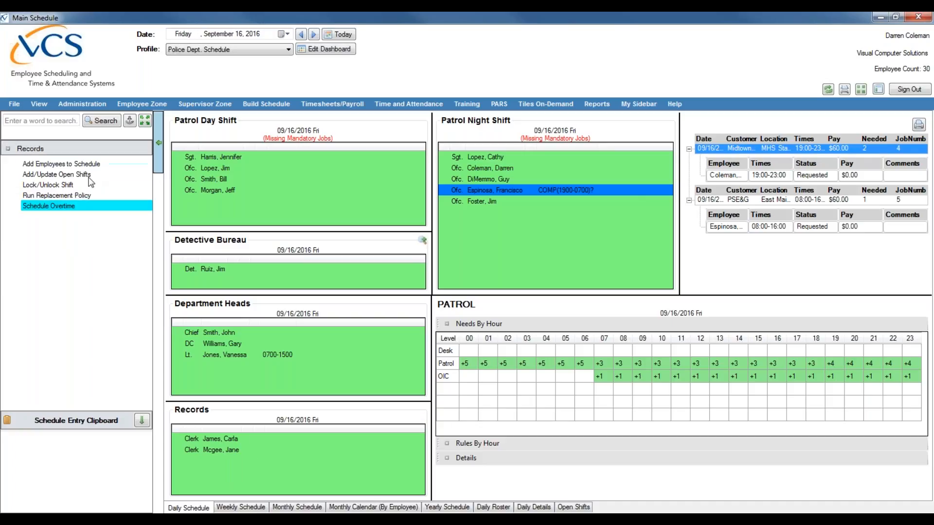
pyautogui.click(54, 165)
pyautogui.scroll(-5, 609, 329)
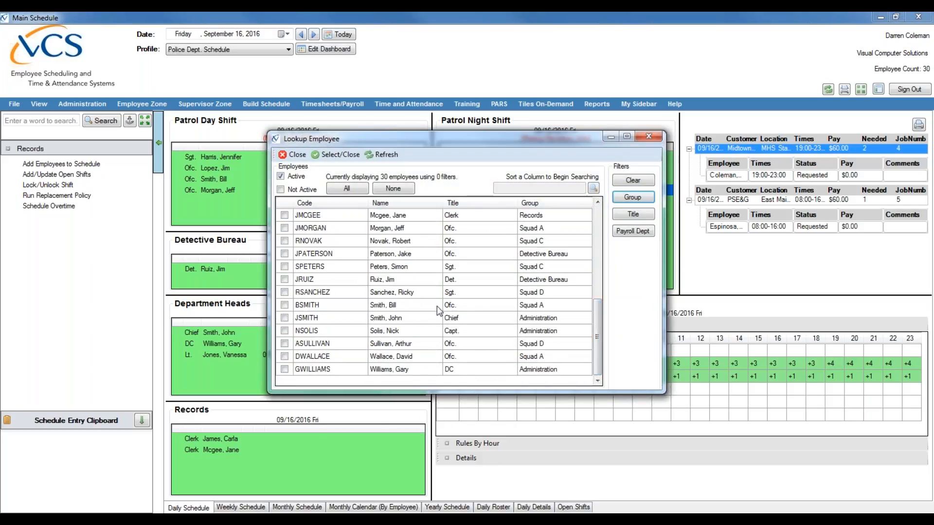
pyautogui.click(284, 305)
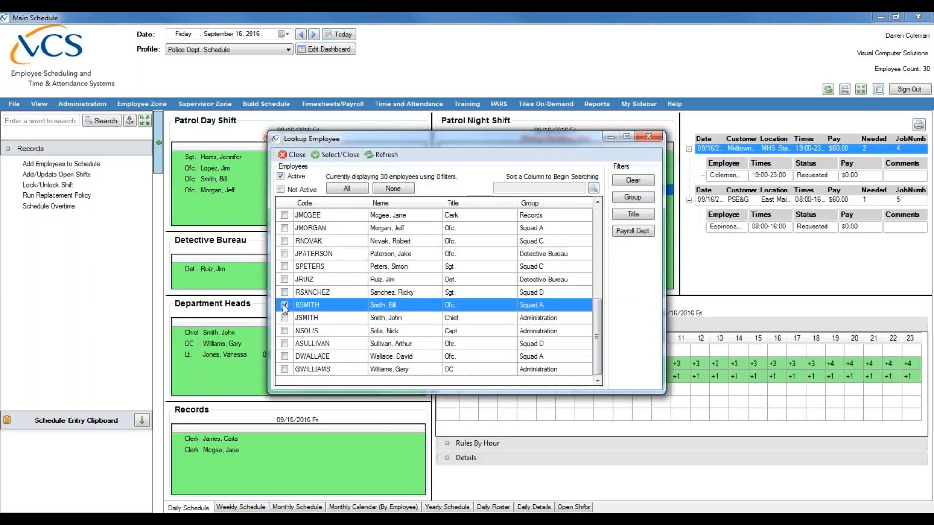
pyautogui.click(334, 154)
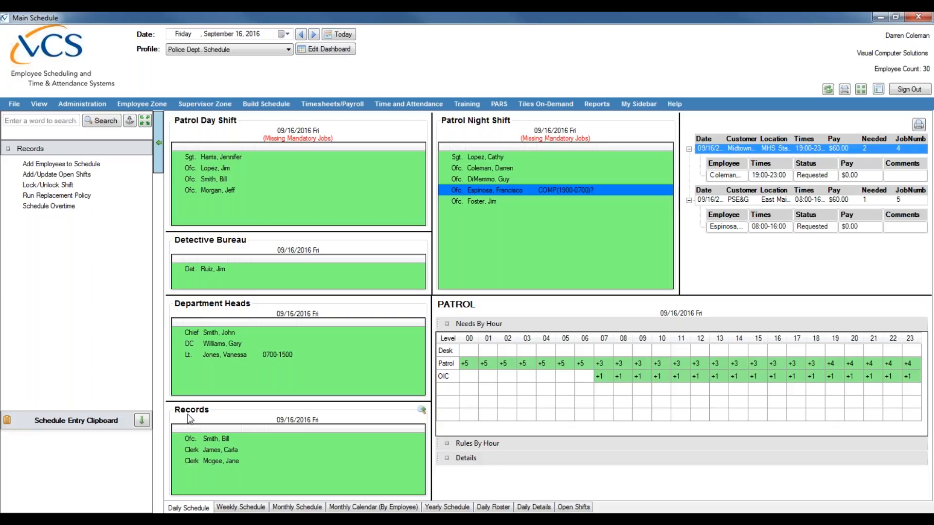
# Step: Change the added officer's schedule times in the Records shift to 0700-1500 and apply them
pyautogui.click(218, 441)
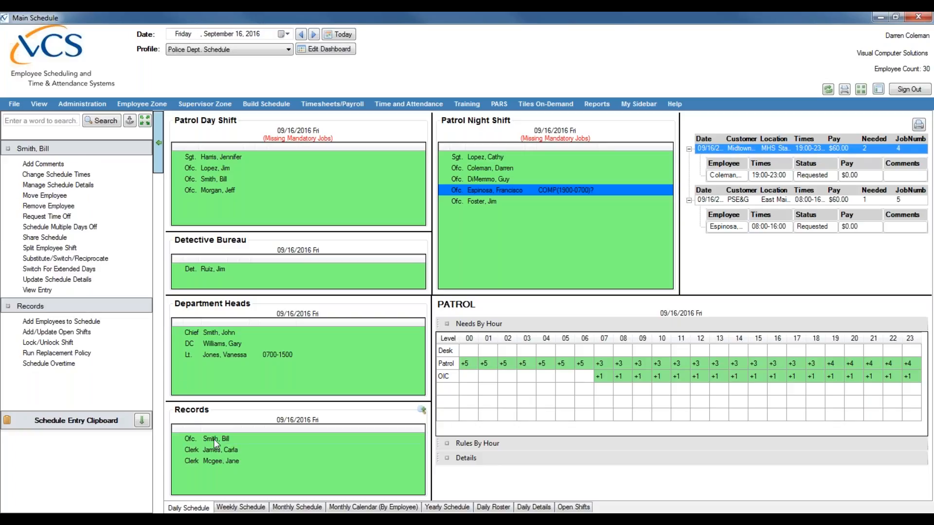
pyautogui.click(75, 175)
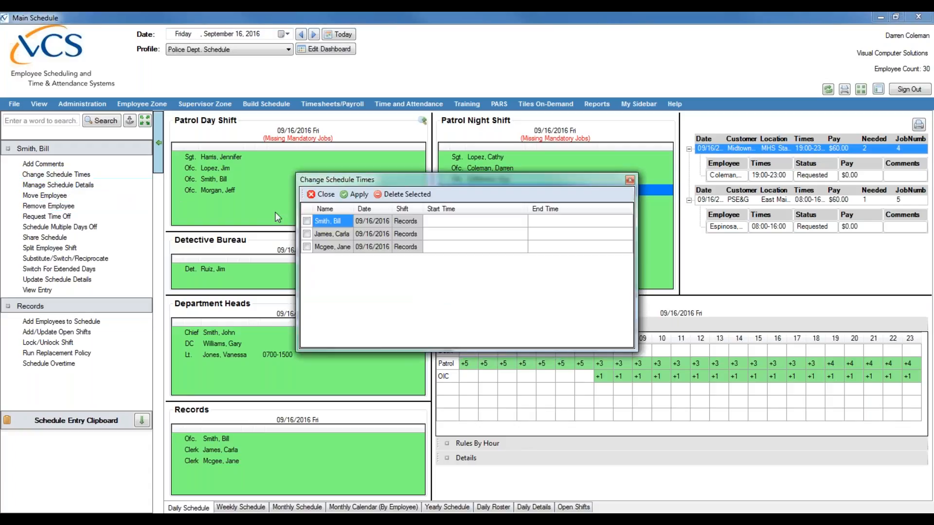
pyautogui.click(308, 222)
pyautogui.click(434, 222)
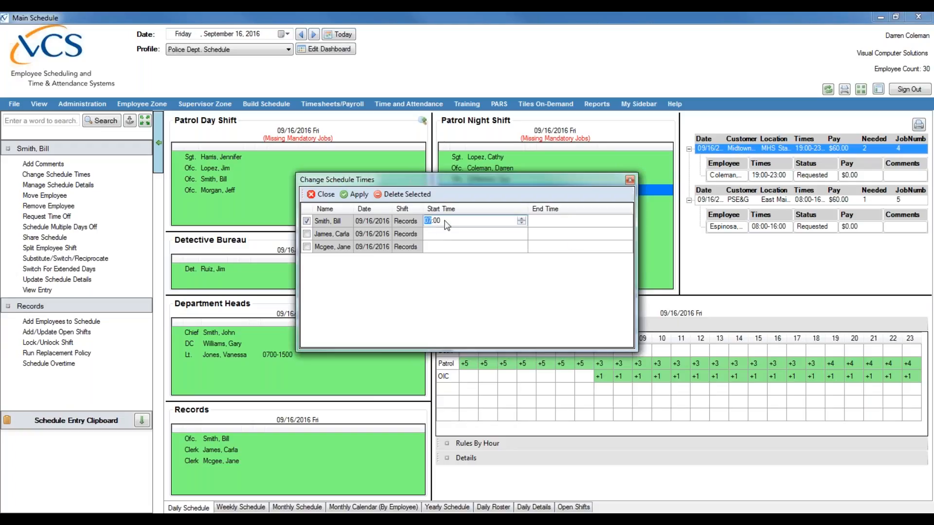
pyautogui.click(538, 221)
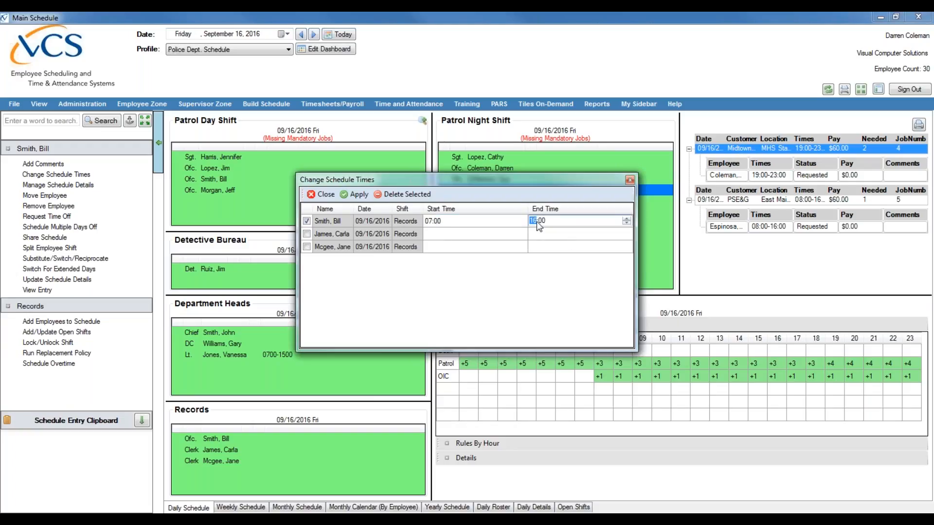
pyautogui.click(357, 195)
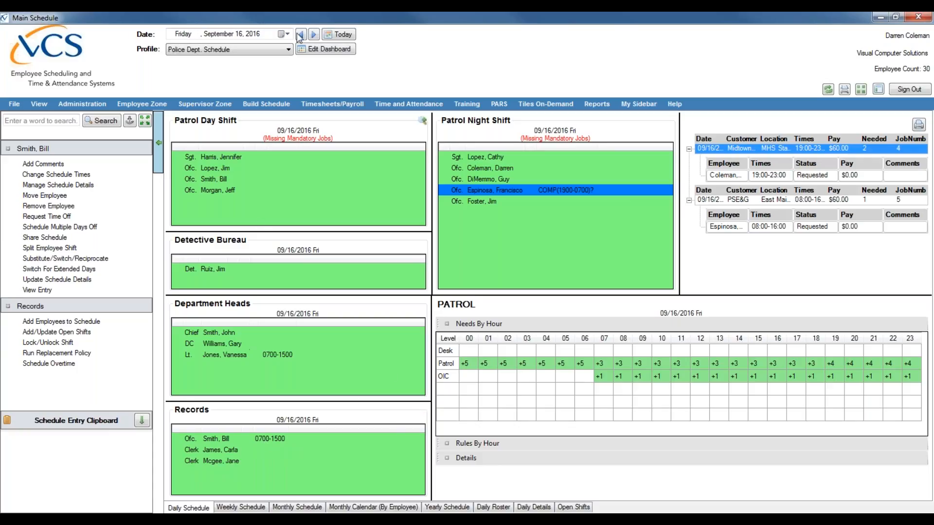
pyautogui.click(313, 34)
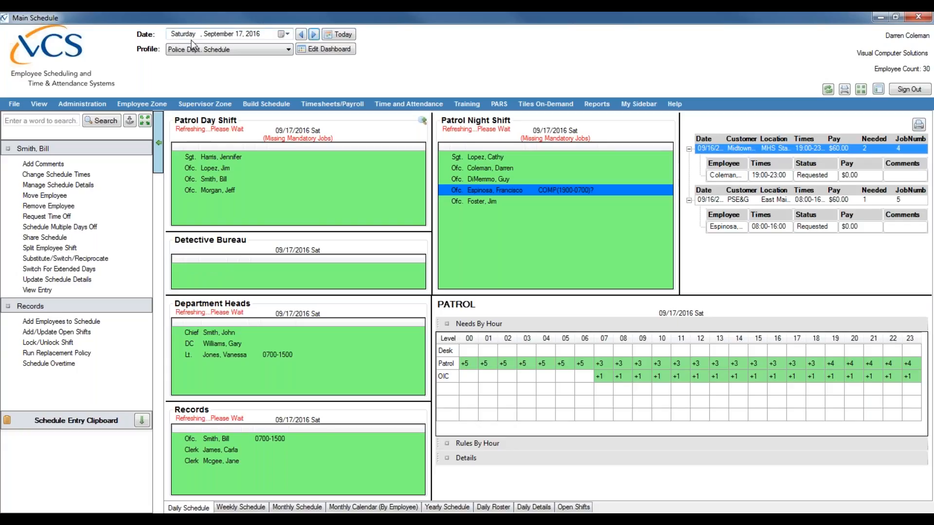
pyautogui.click(85, 163)
pyautogui.scroll(-1, 598, 304)
pyautogui.scroll(-5, 598, 304)
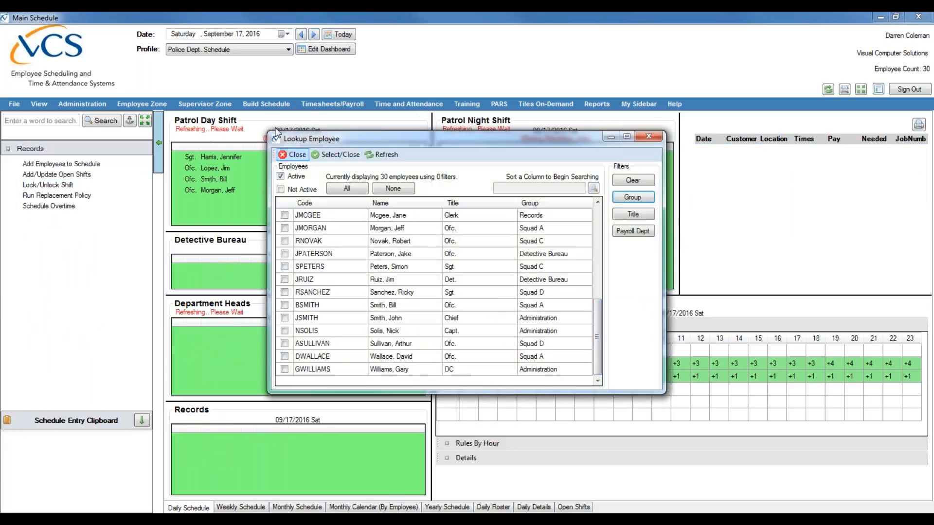
pyautogui.click(287, 153)
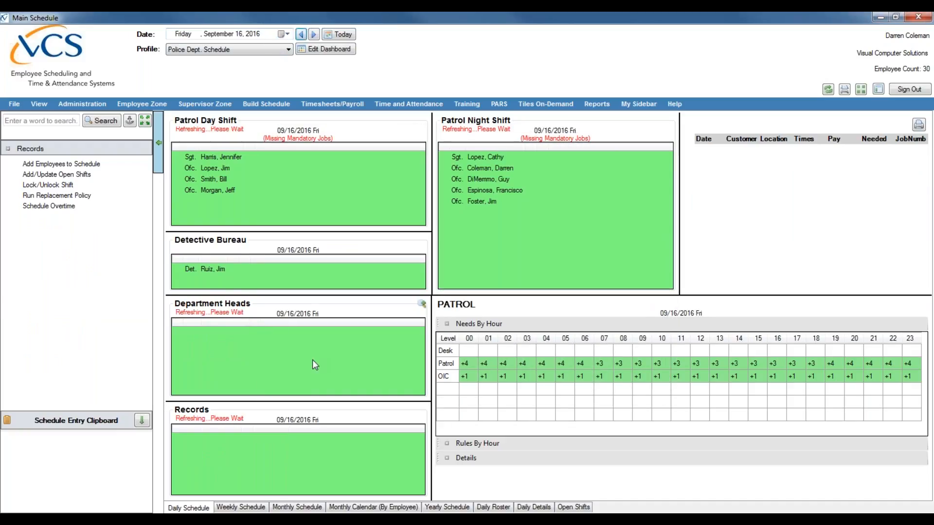
# Step: Remove the added officer from the Records shift on September 16, 2016, and confirm the removal
pyautogui.click(226, 442)
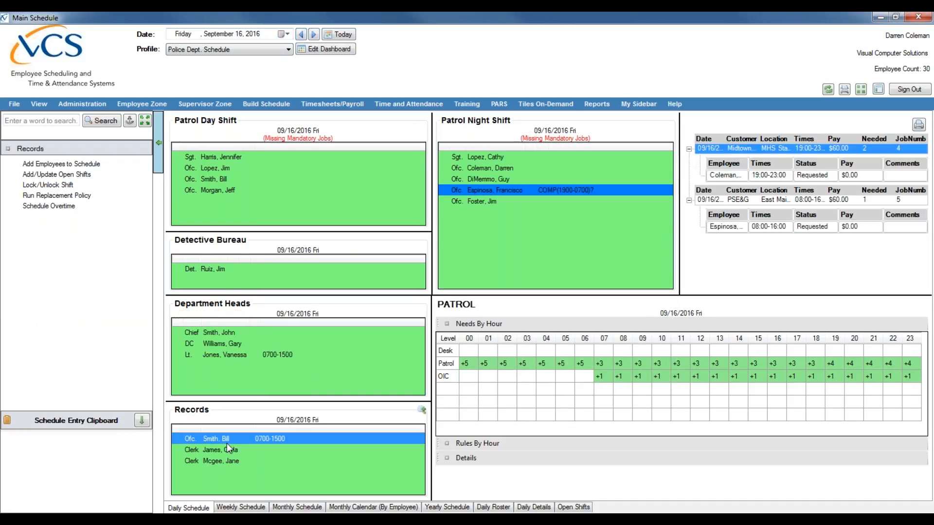
pyautogui.click(49, 206)
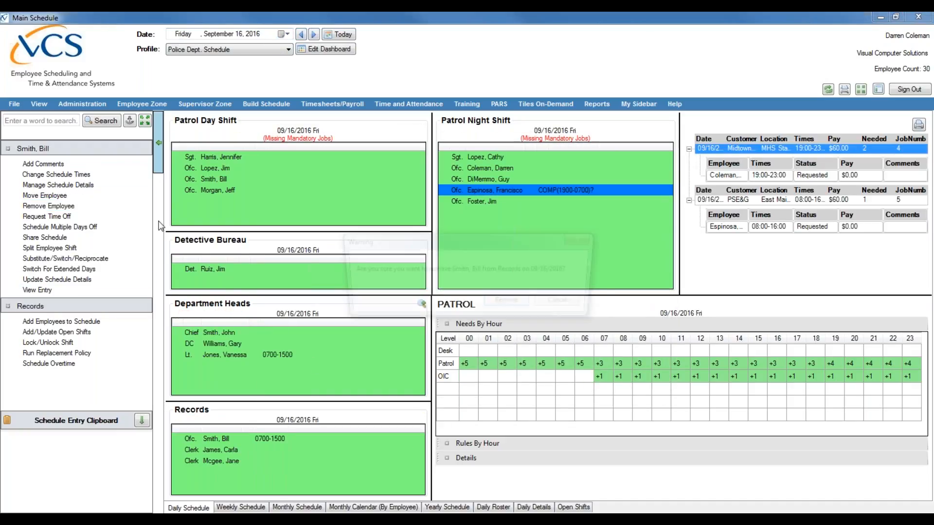
pyautogui.click(501, 300)
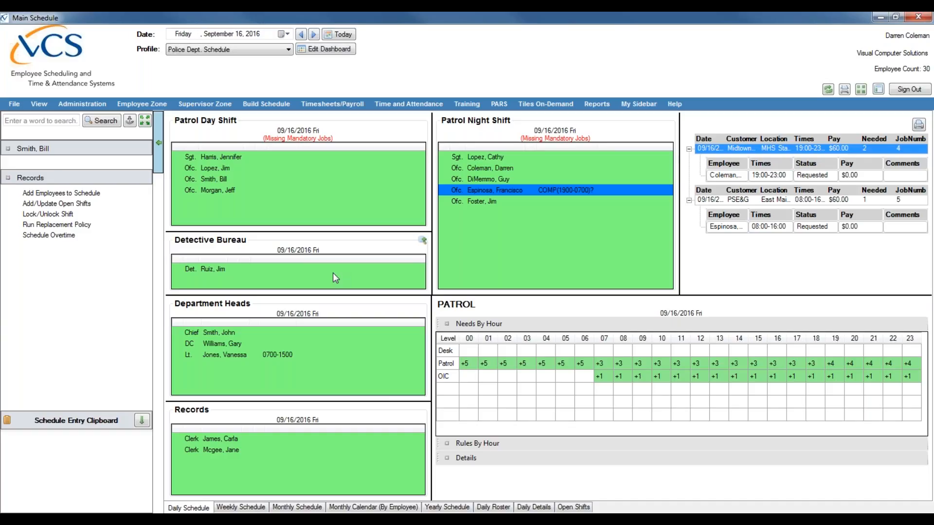
pyautogui.click(265, 104)
pyautogui.click(63, 161)
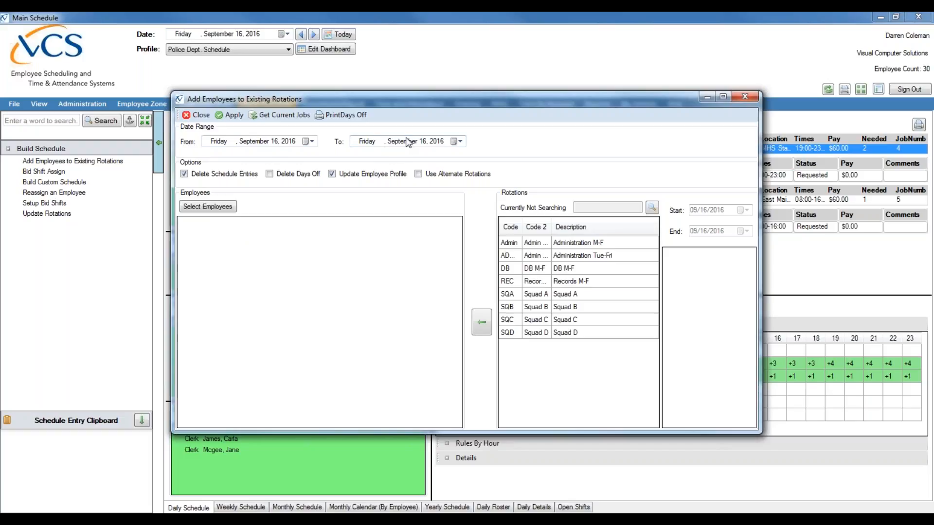
pyautogui.click(200, 118)
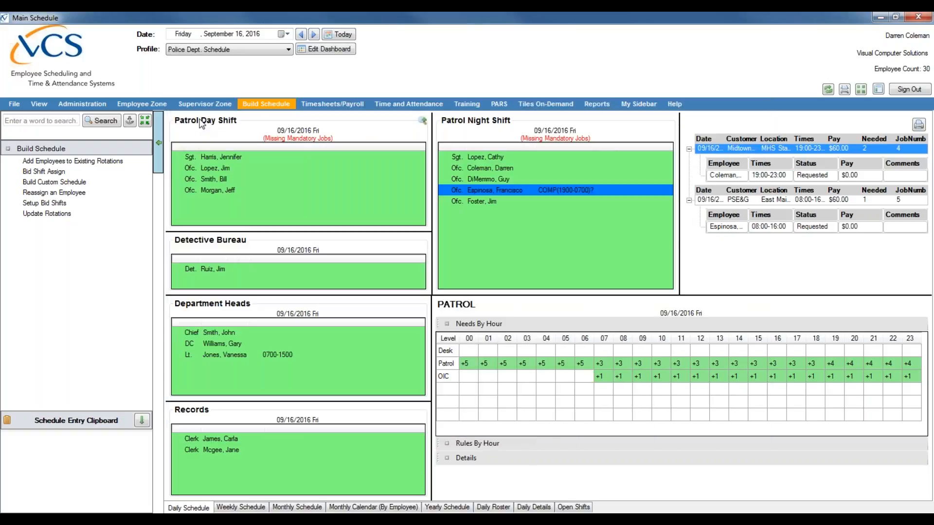
# Step: Start adding employees to existing rotations with a From date of April 1, 2016, and close without applying
pyautogui.click(119, 163)
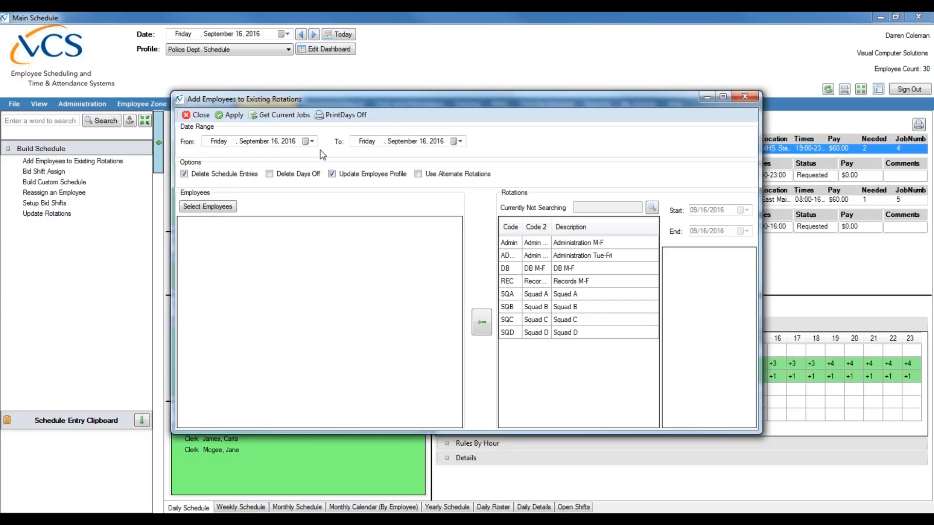
pyautogui.click(306, 142)
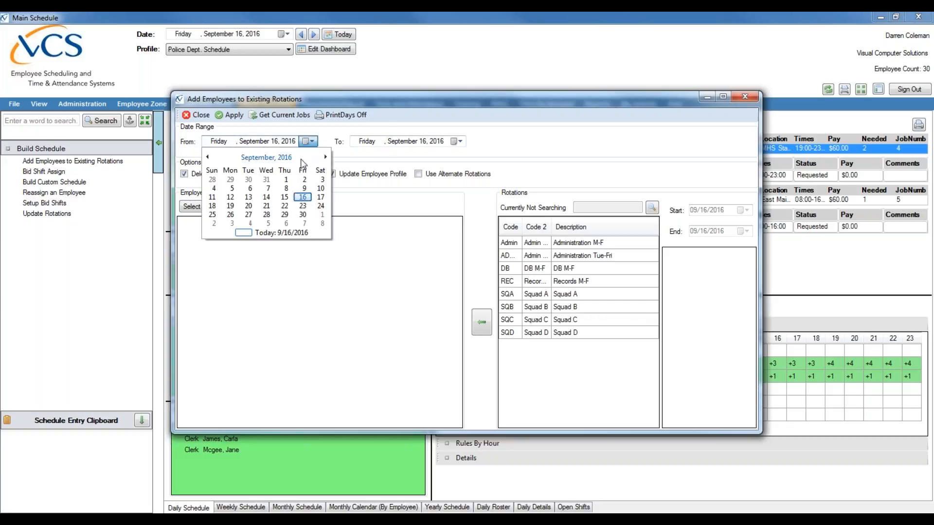
pyautogui.click(282, 160)
pyautogui.click(313, 178)
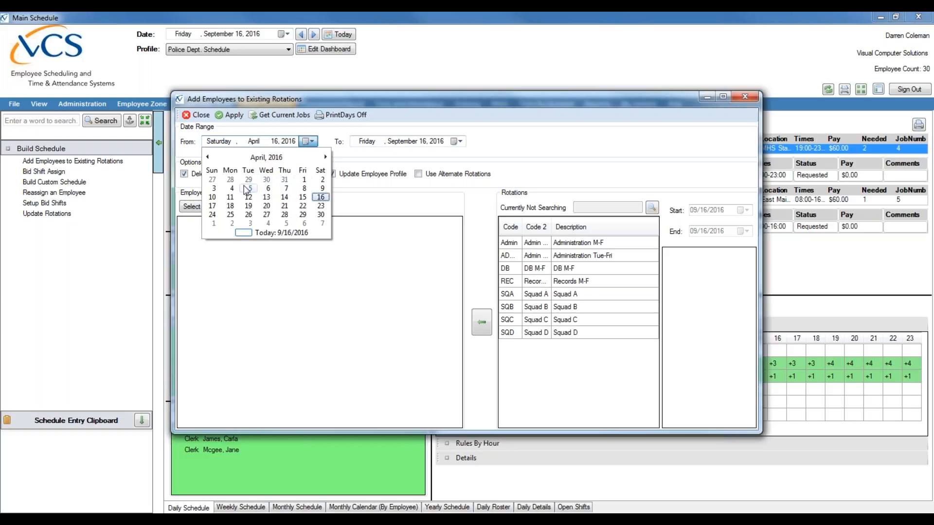
pyautogui.click(308, 180)
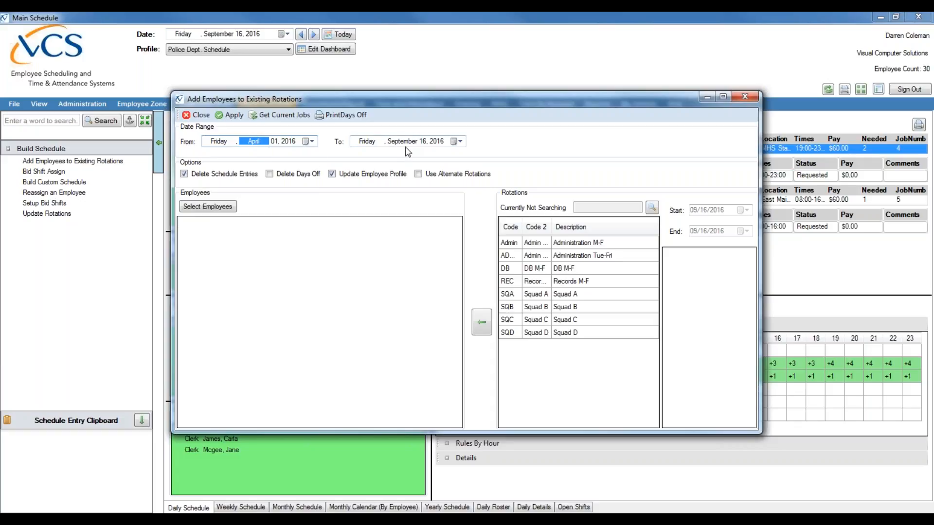
pyautogui.click(192, 116)
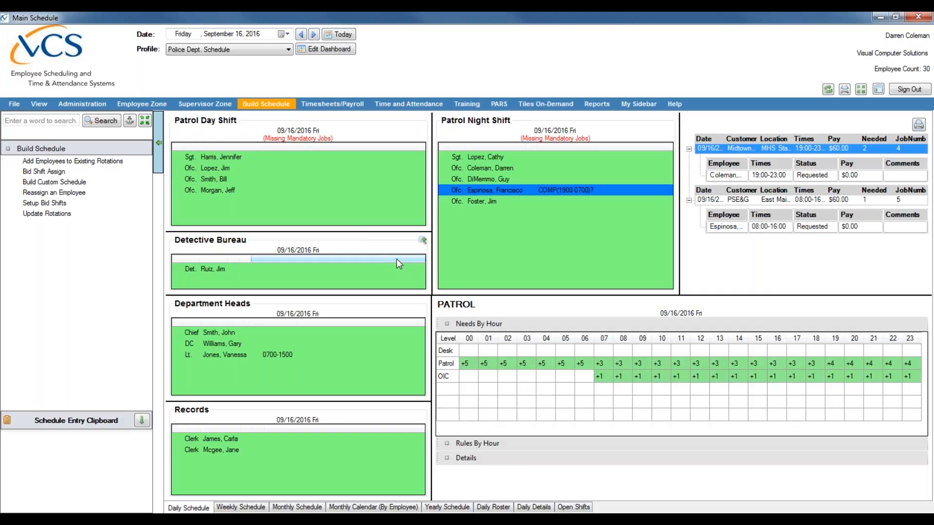